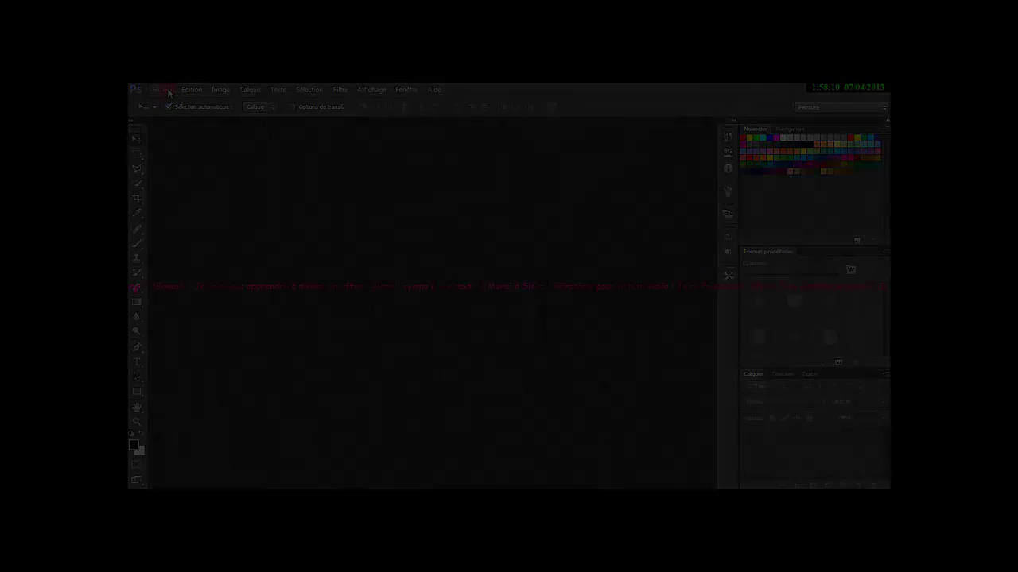
- Create a new document named "Fond blanc", 1920 × 1080 pixels at 72 pixels/inch, RGB, with a white background
click(172, 89)
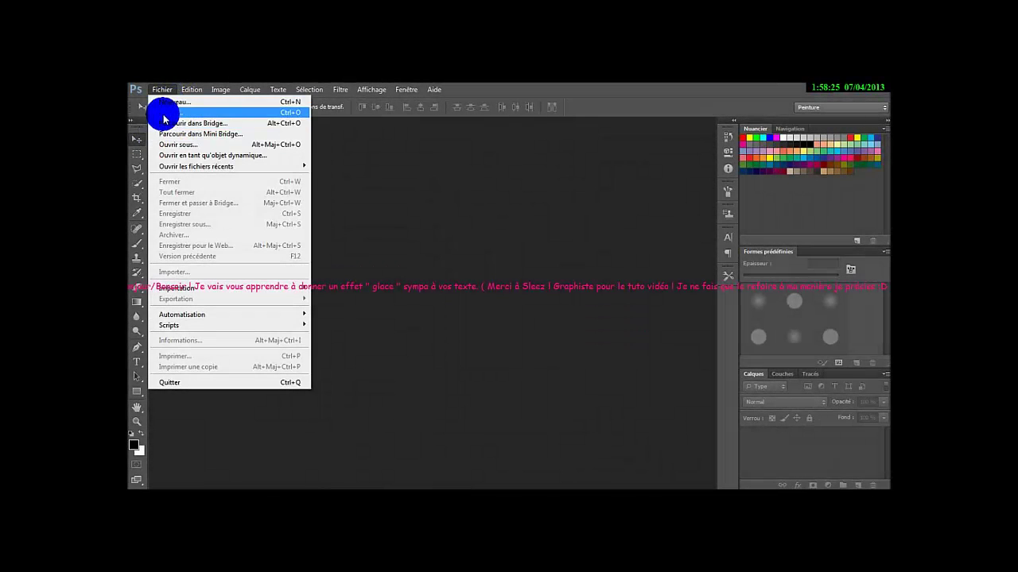
click(169, 111)
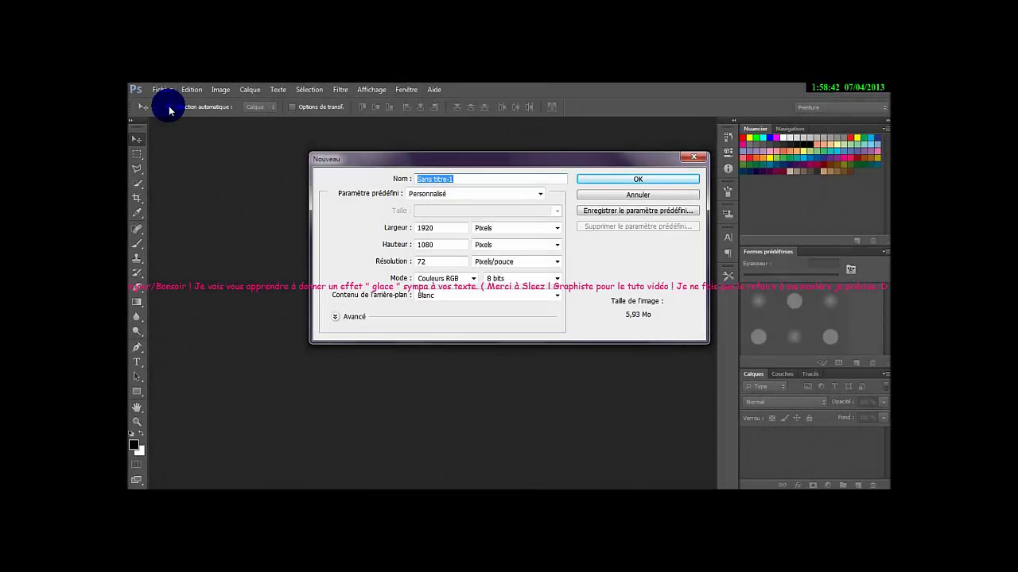
text(F)
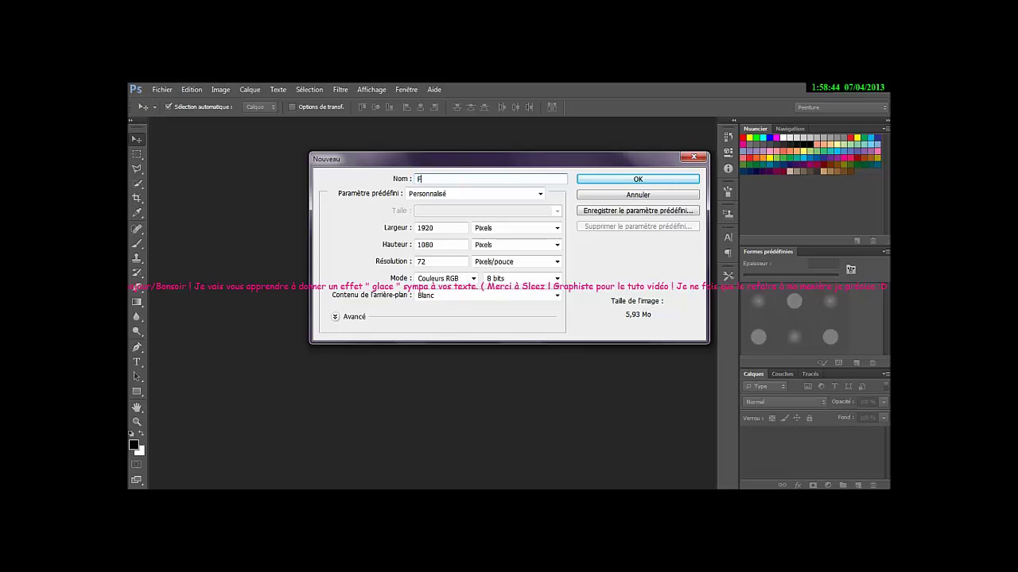
text(on d blanc)
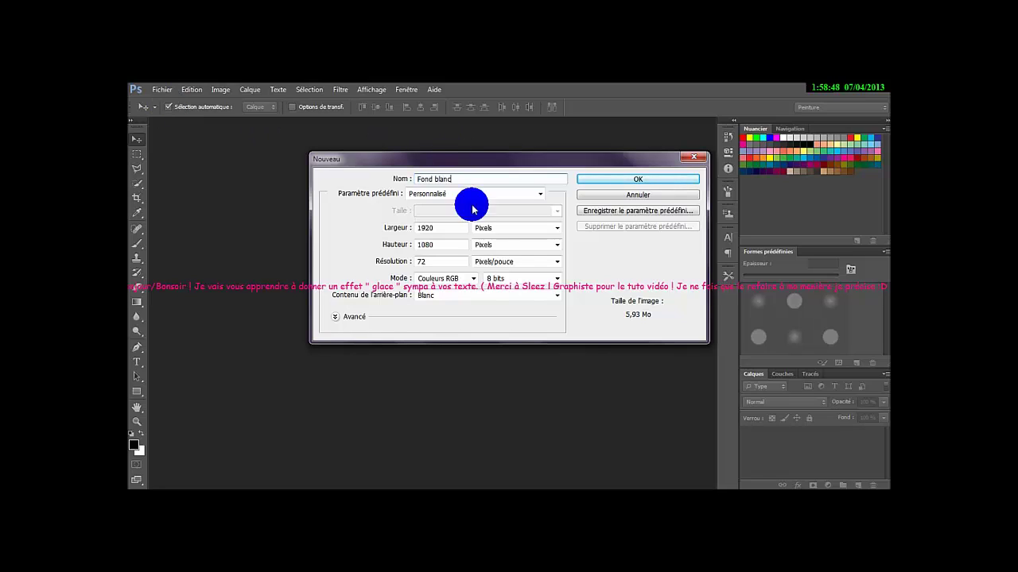
click(441, 227)
click(442, 228)
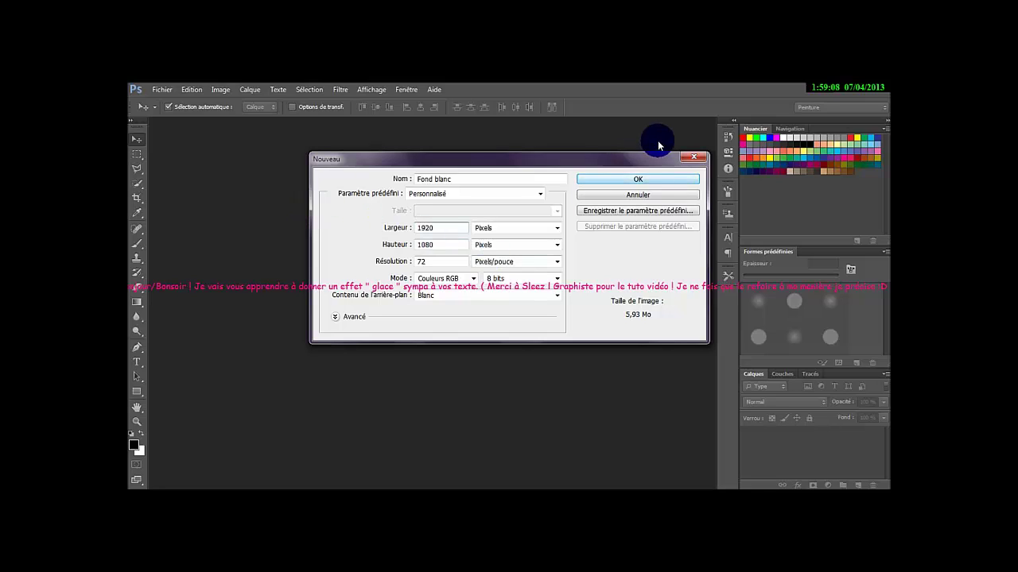
click(650, 181)
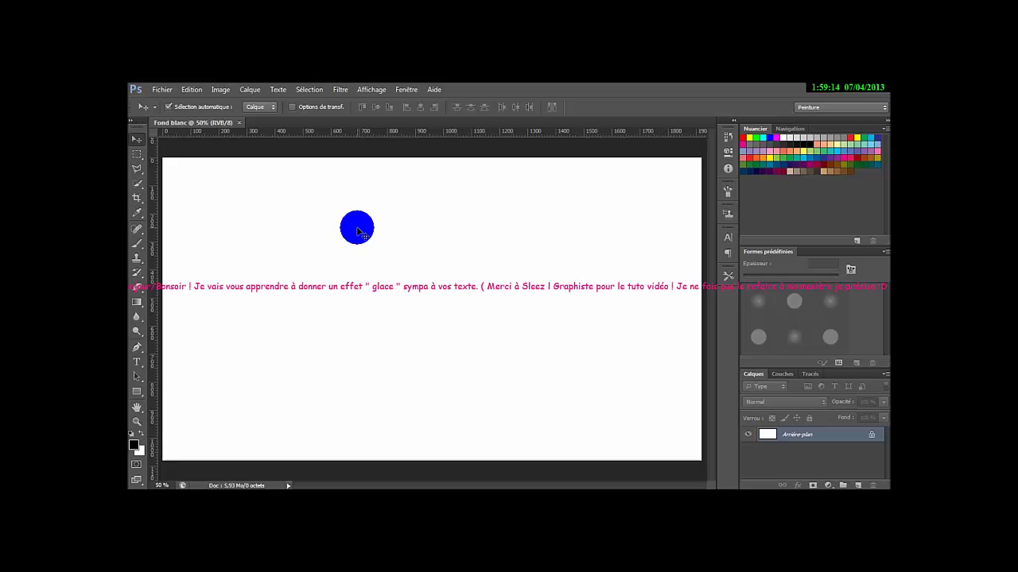
- Add a new empty layer above the background and load the Bleu preset into the Gradient Editor
key(ctrl+shift+n)
key(Return)
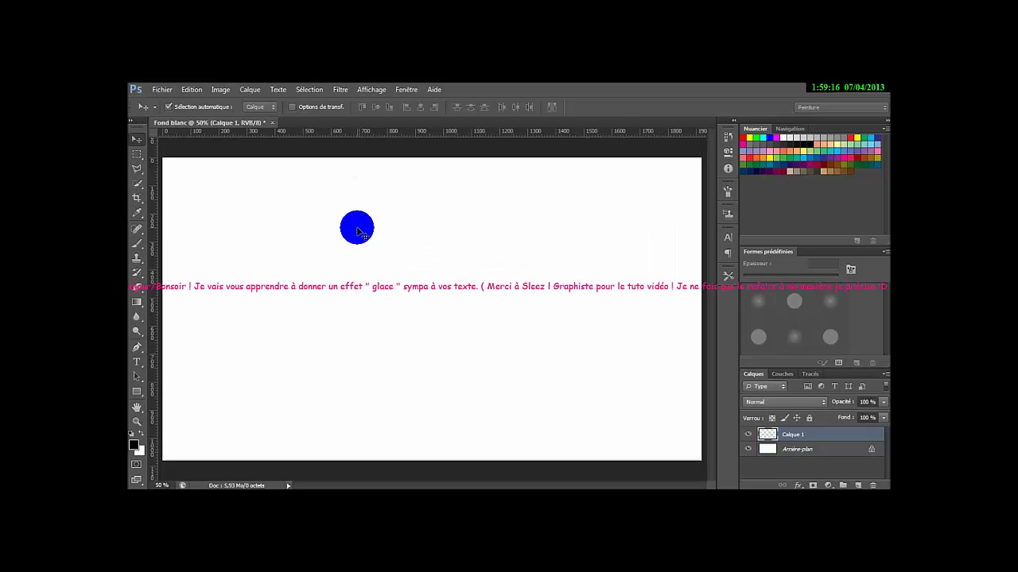
click(137, 303)
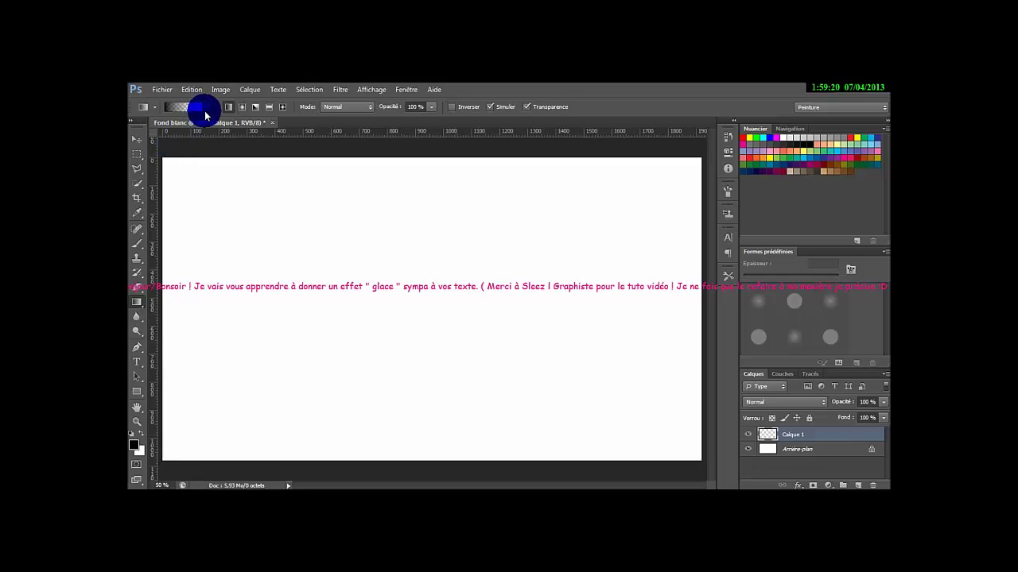
click(208, 108)
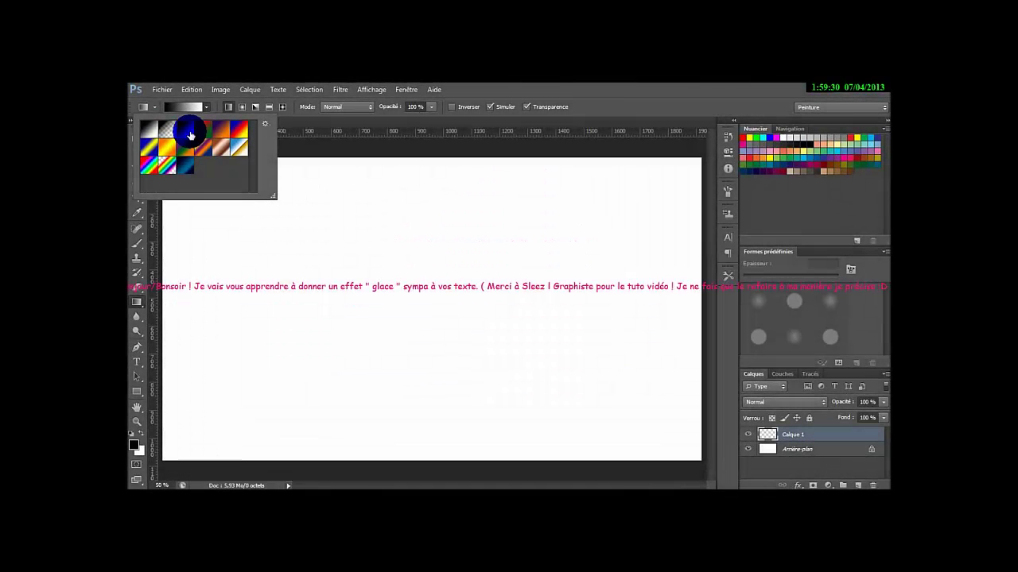
click(191, 106)
click(191, 106)
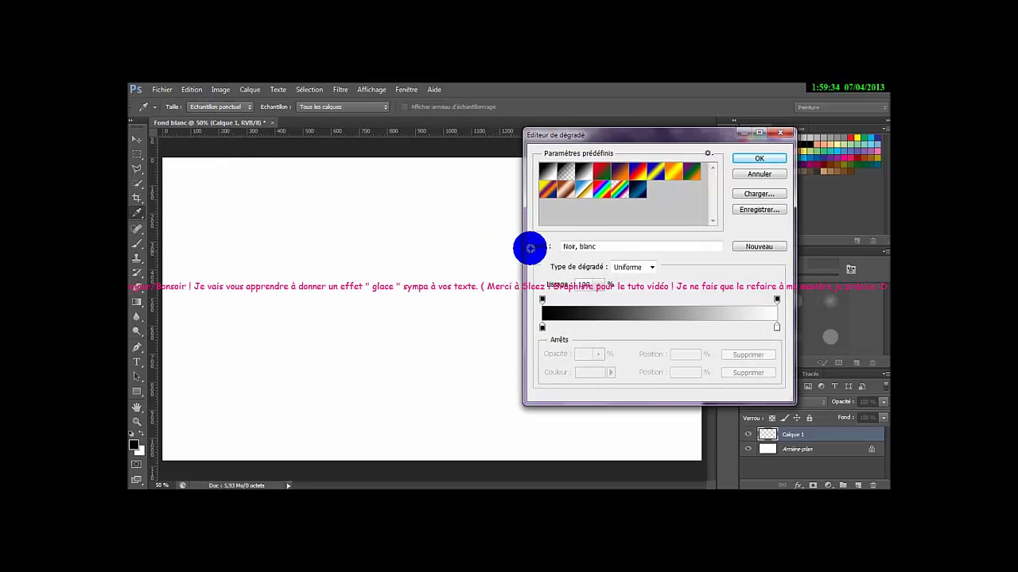
click(639, 192)
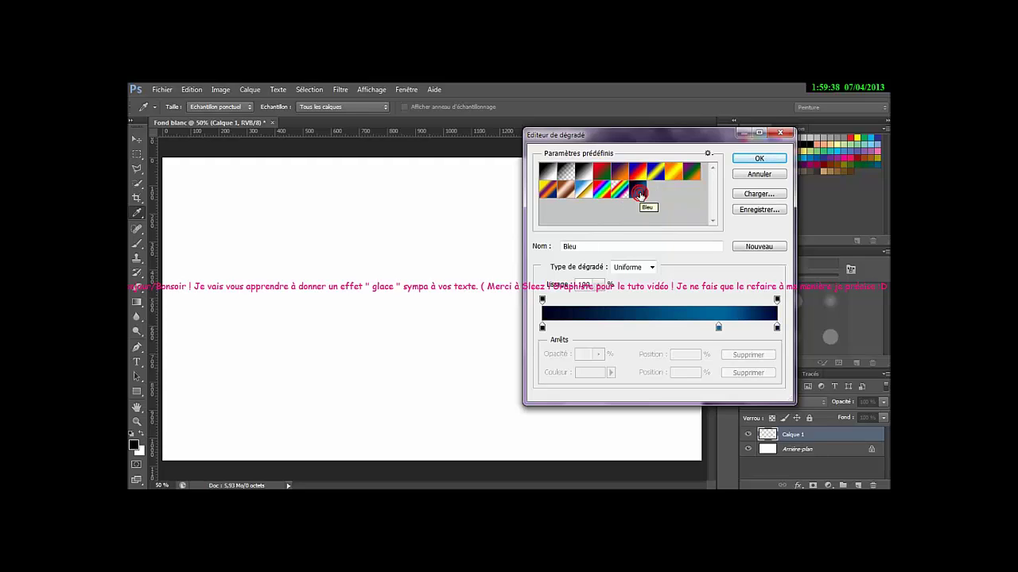
- Check the hex color code of the gradient's starting color stop at 0%
click(543, 326)
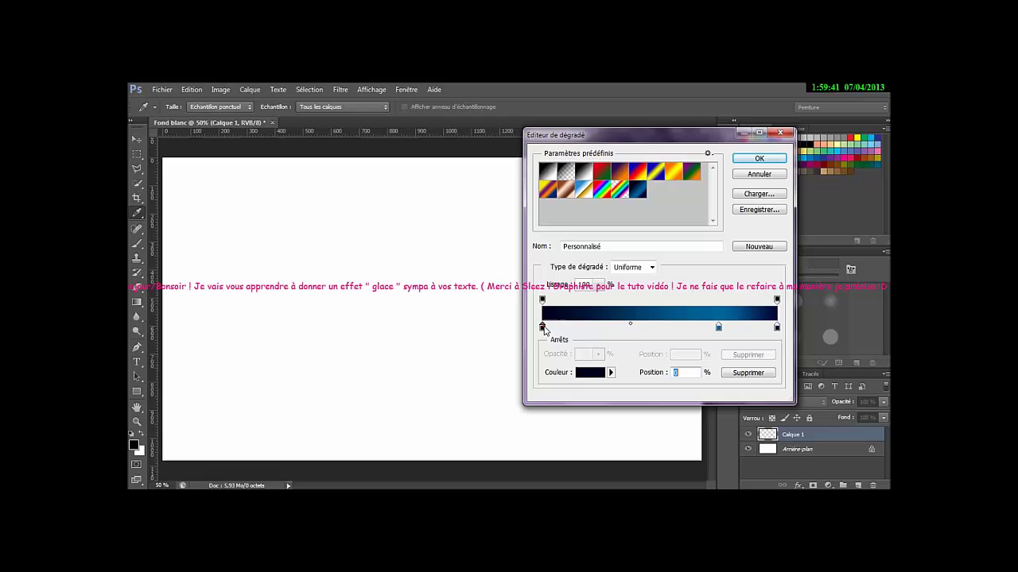
click(586, 374)
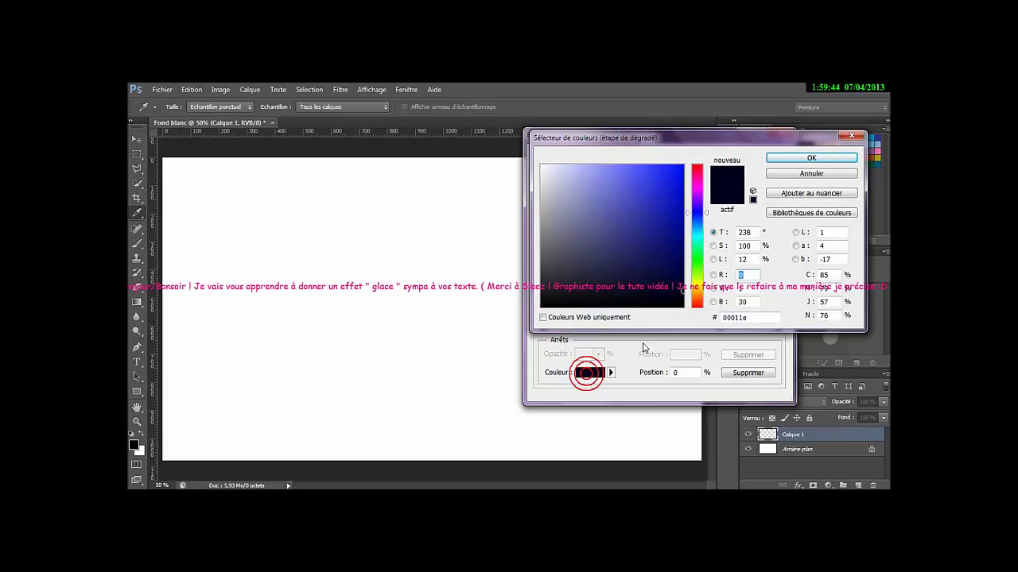
click(757, 317)
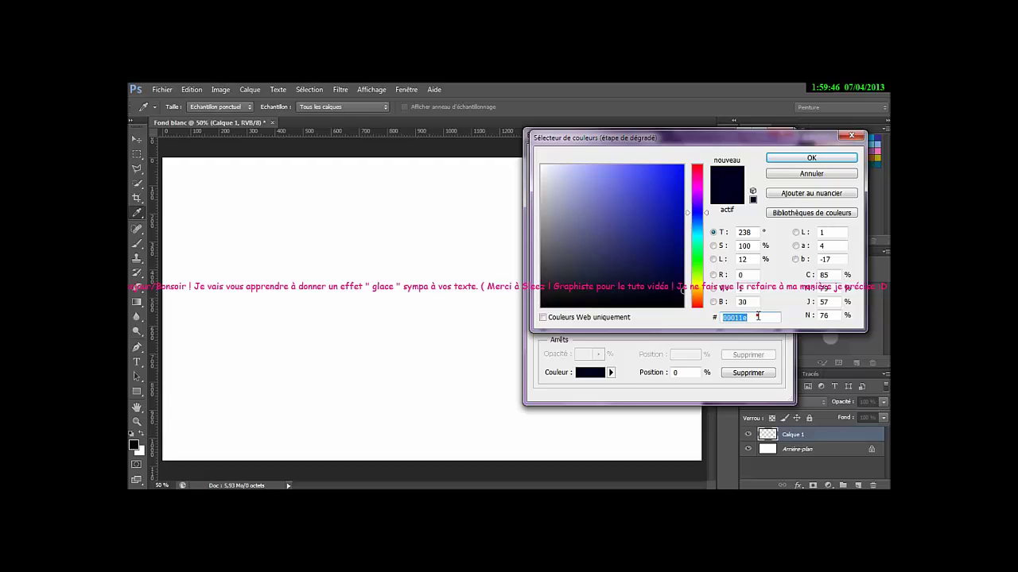
click(757, 316)
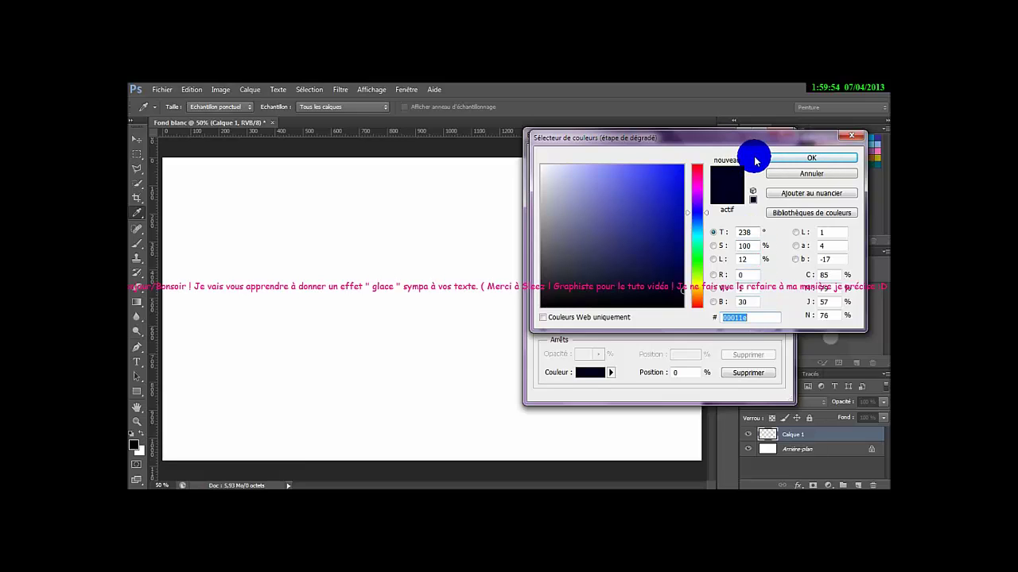
click(785, 157)
- Check the hex color code of the gradient's color stop at 75%
click(718, 327)
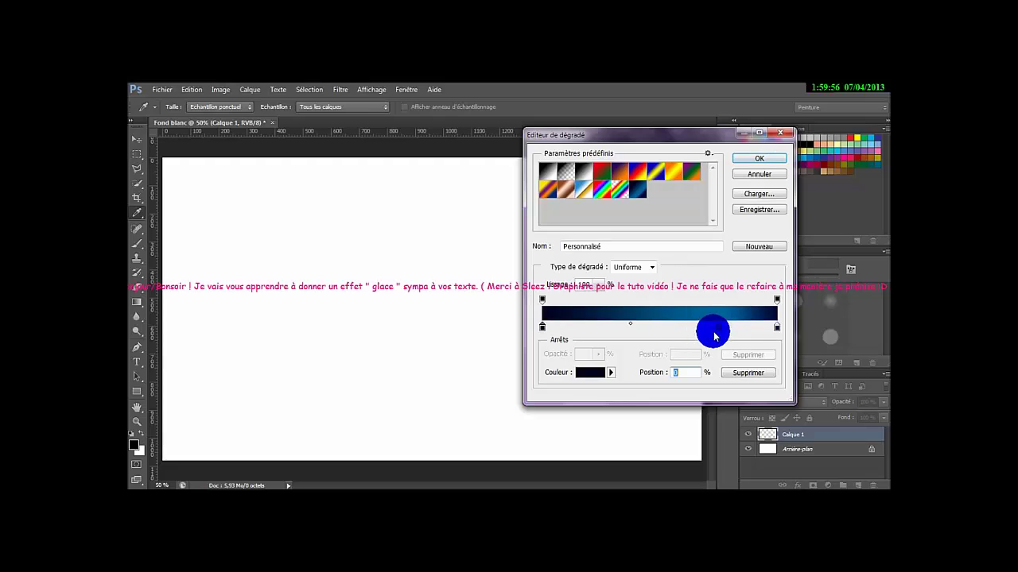
click(720, 329)
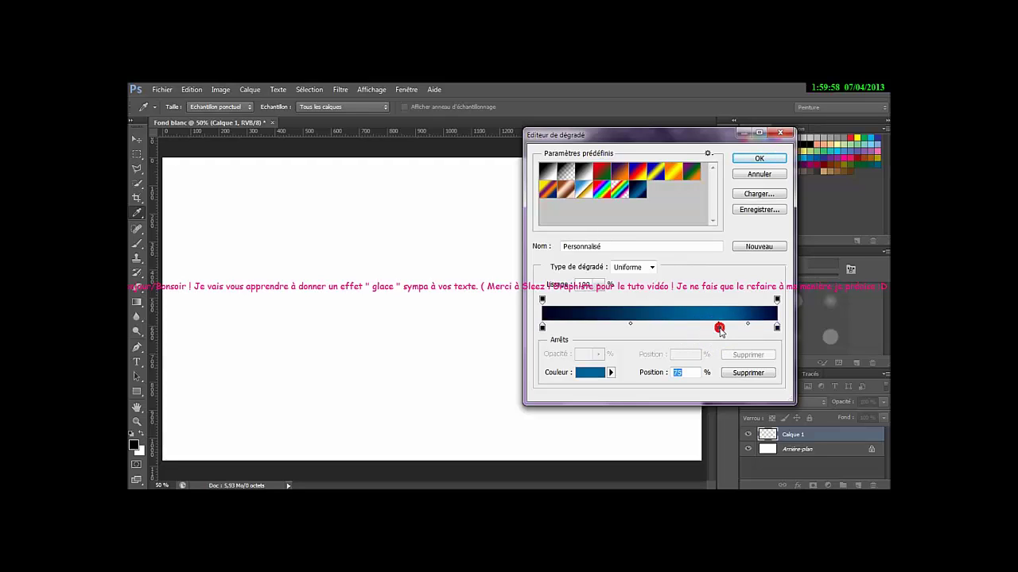
click(586, 371)
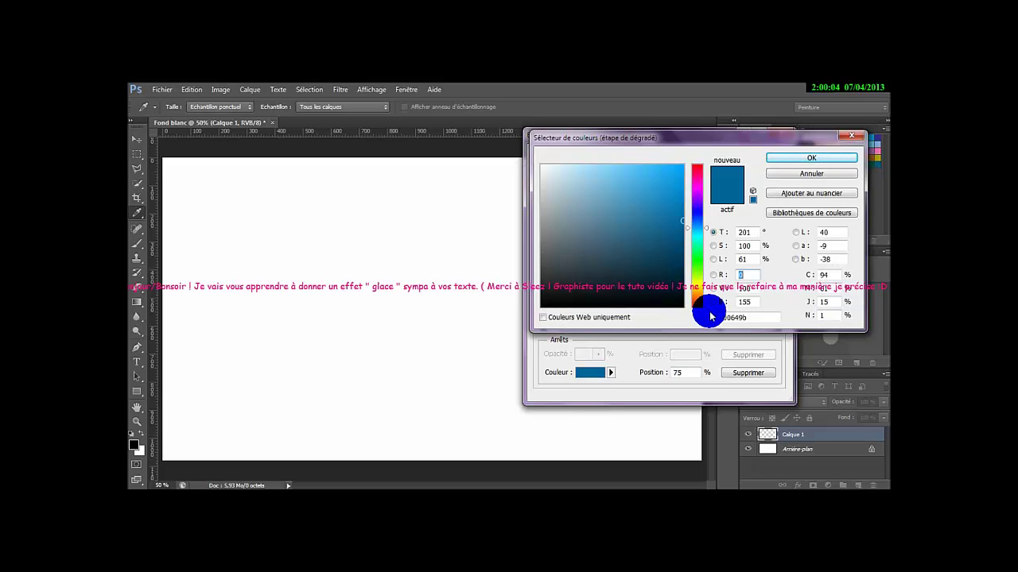
click(745, 317)
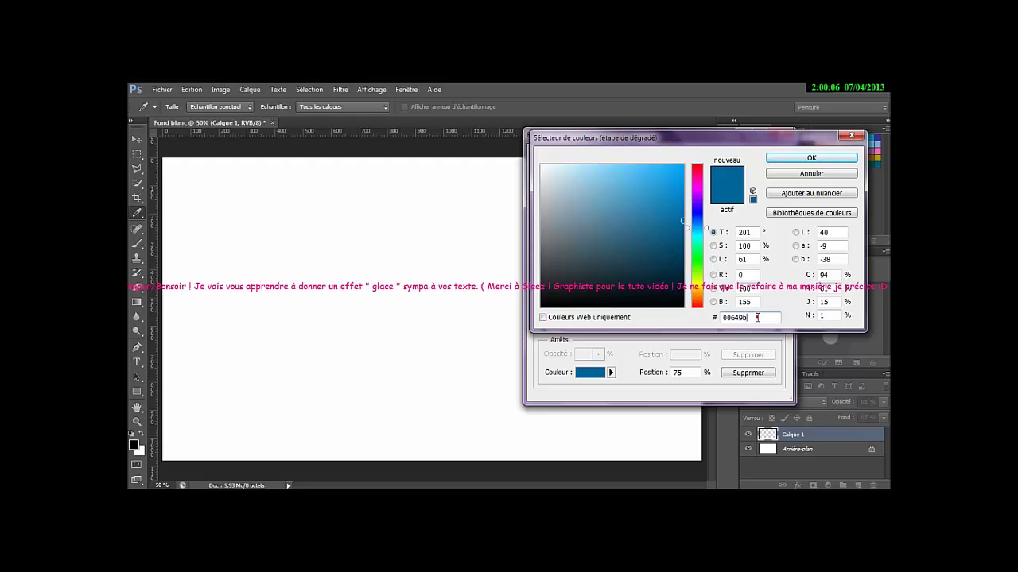
double_click(756, 318)
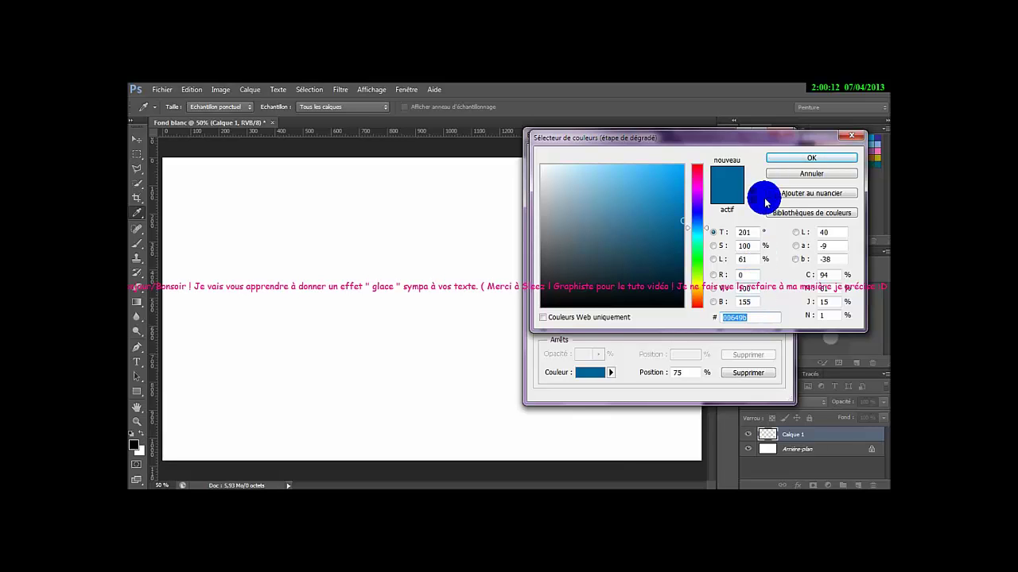
click(777, 158)
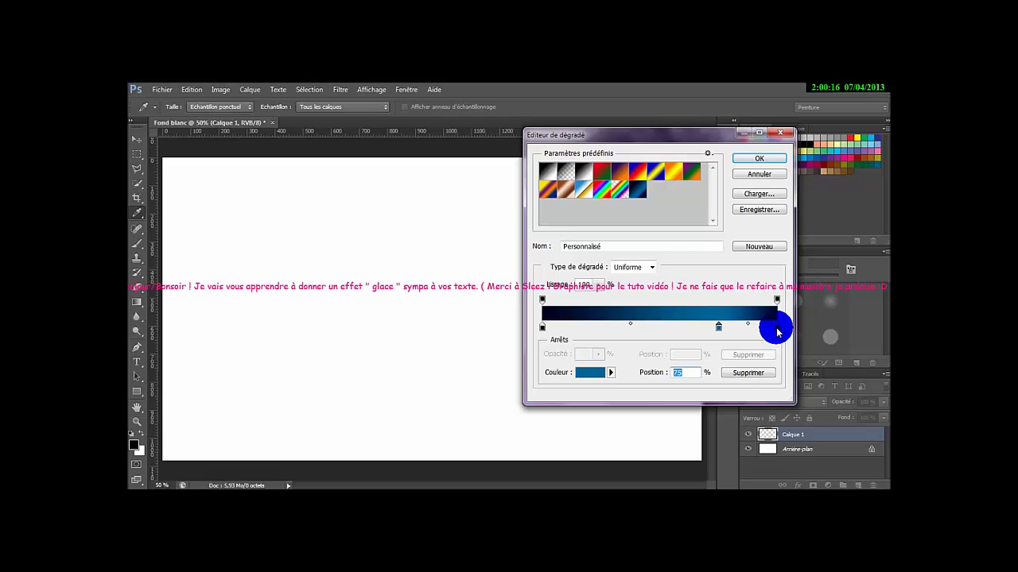
- Check the hex color code of the gradient's final color stop at 100%
click(776, 326)
click(595, 372)
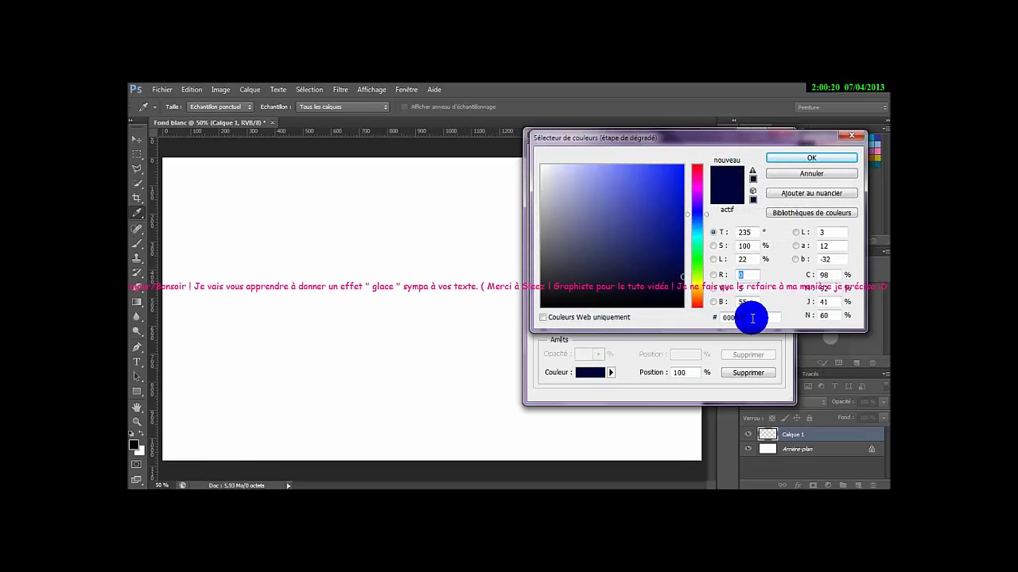
click(752, 318)
double_click(751, 318)
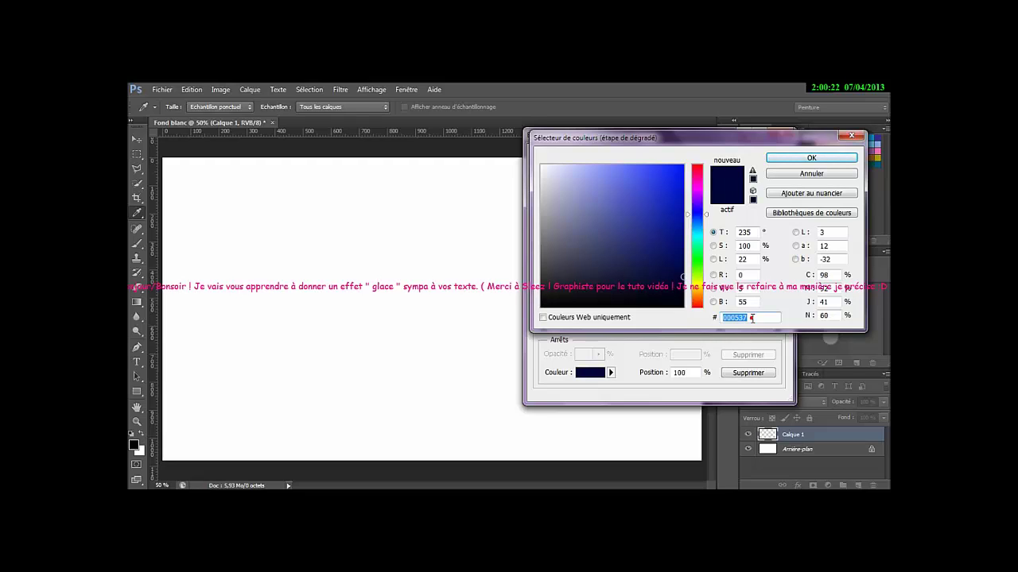
right_click(752, 318)
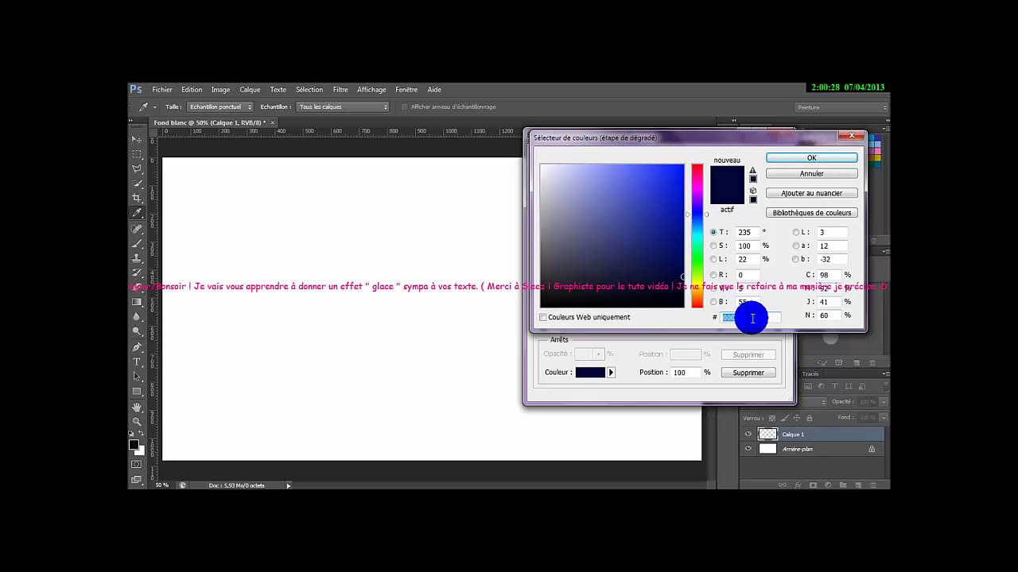
click(788, 157)
- Accept the blue gradient and fill Calque 1 with it vertically from the top of the canvas to the bottom
click(752, 159)
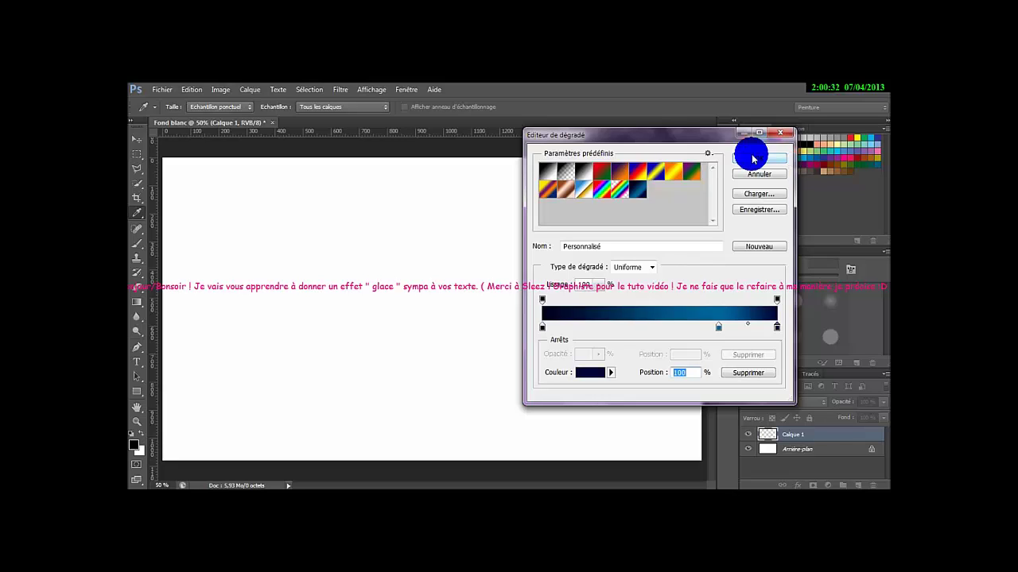
drag(375, 215, 438, 479)
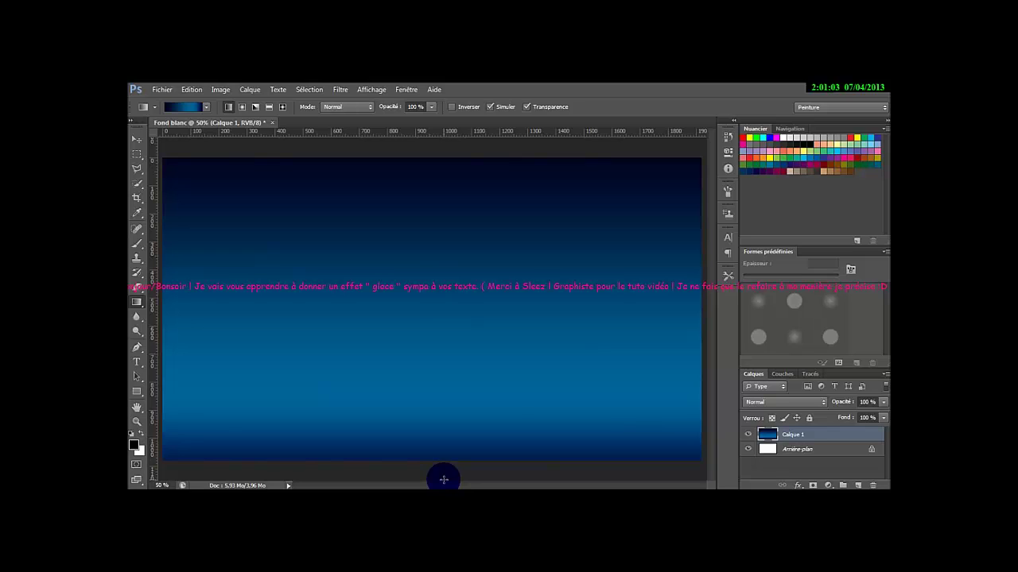
- Add the black text "EAU" in capital letters on the canvas, in Impact at 400 pt
click(138, 362)
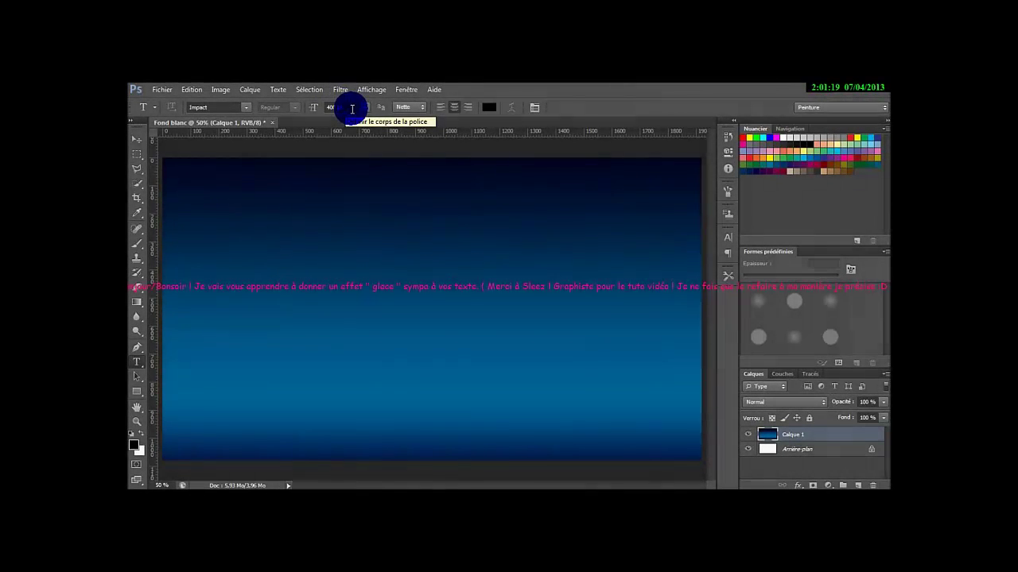
click(351, 109)
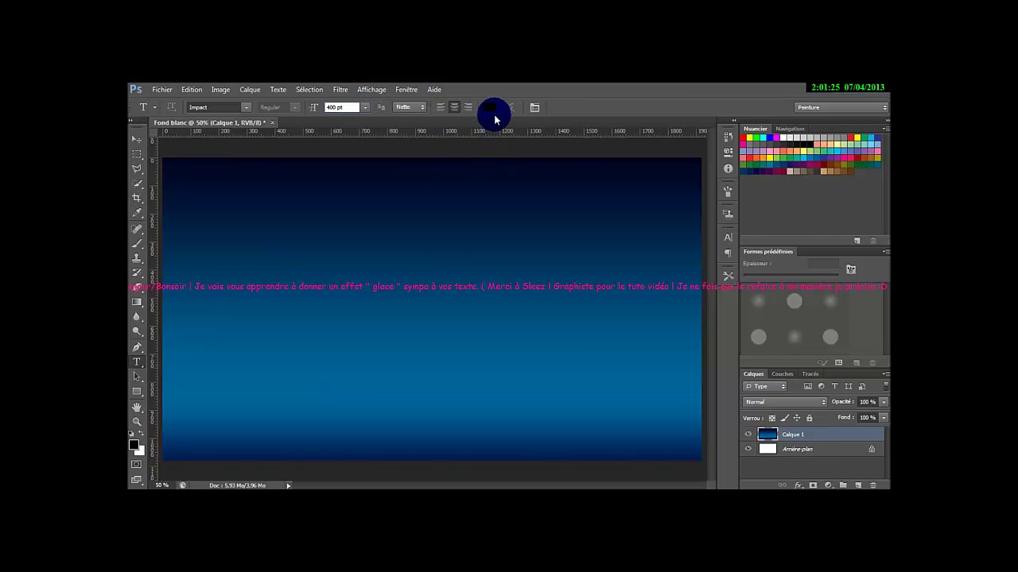
click(361, 267)
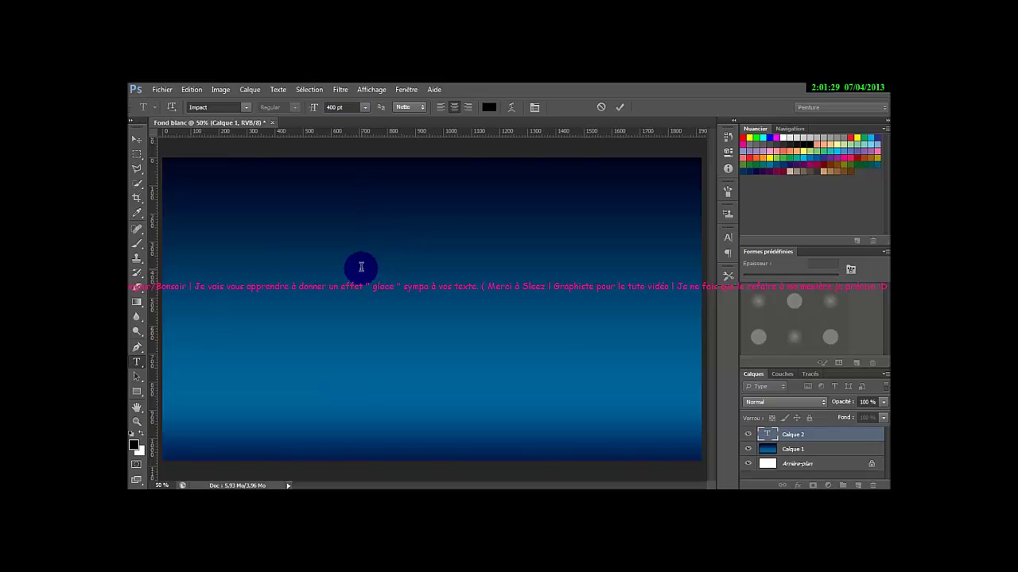
text(Eau)
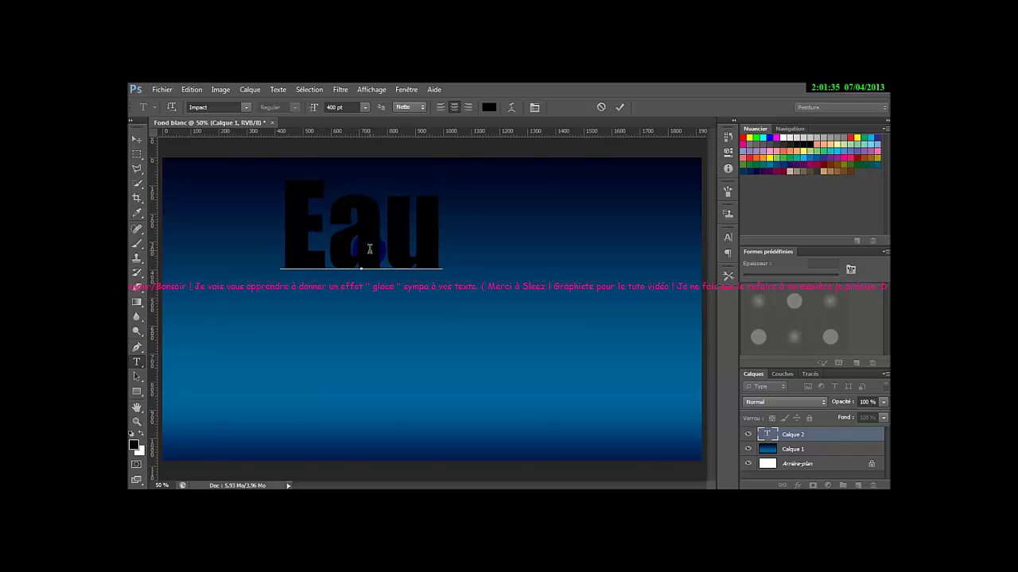
key(BackSpace)
key(BackSpace)
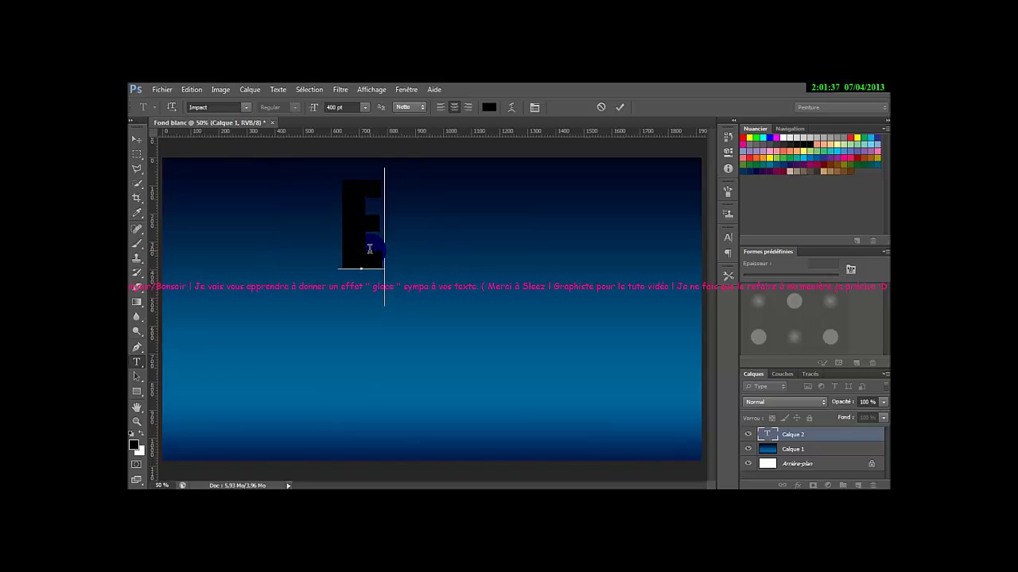
text(AU)
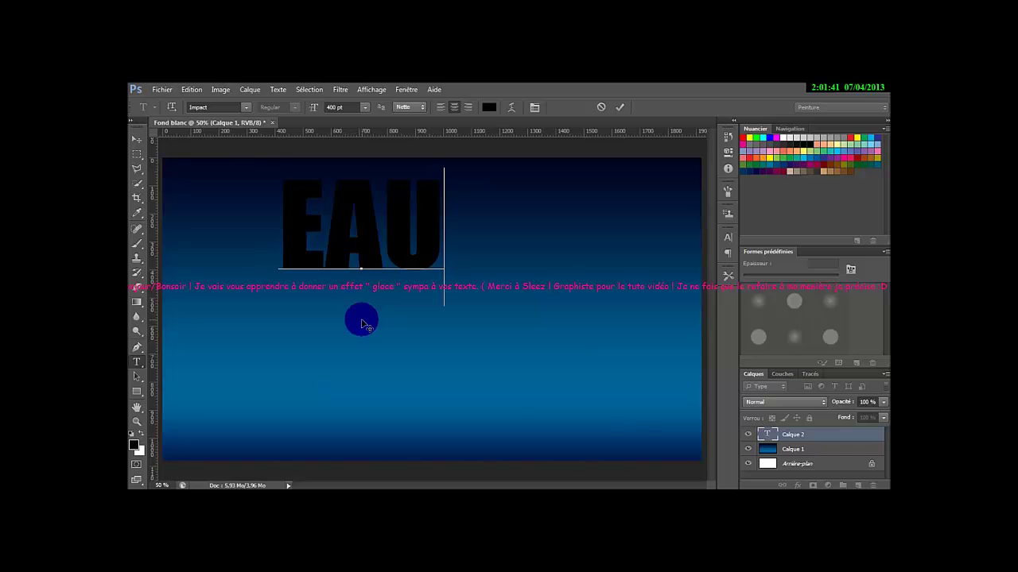
- Move the "EAU" text to the center of the canvas and commit it
drag(361, 324, 432, 398)
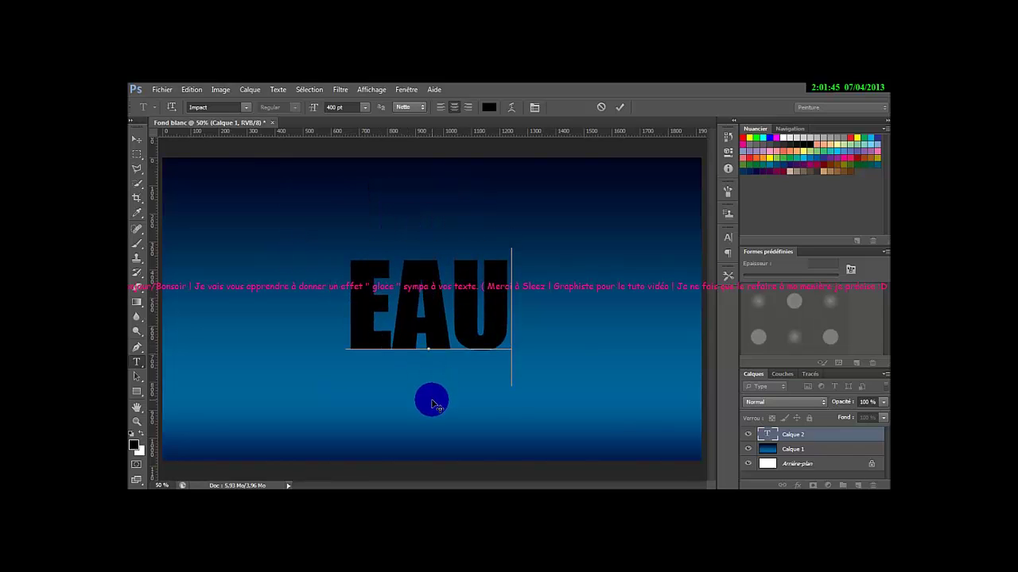
drag(431, 399, 431, 396)
click(525, 249)
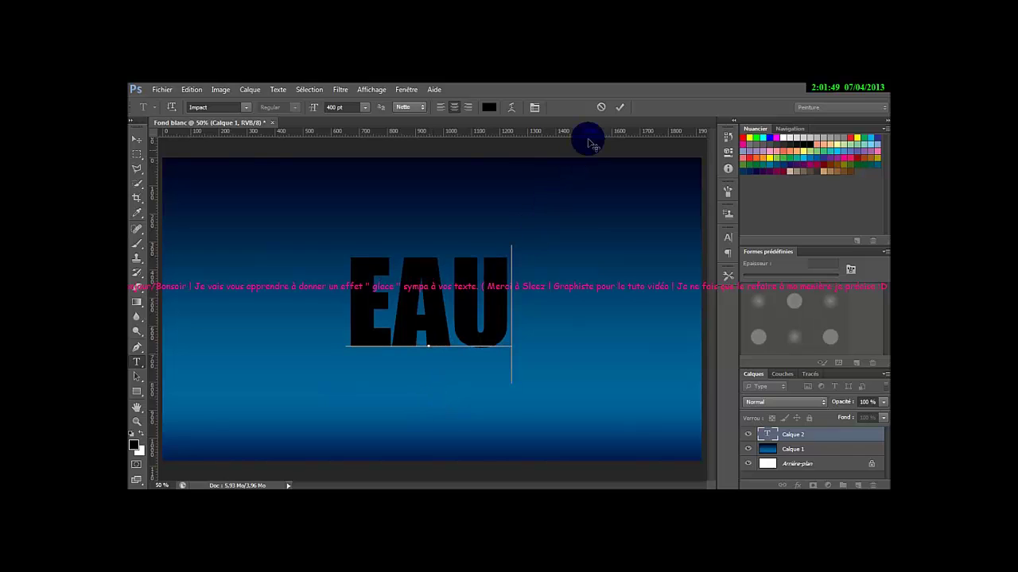
click(616, 109)
click(619, 109)
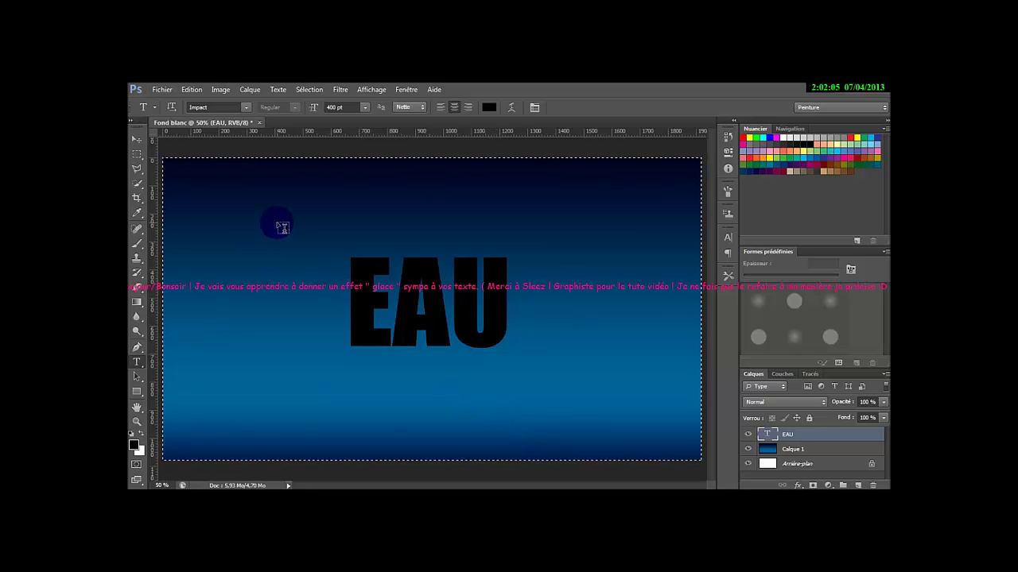
- Center the "EAU" text vertically and horizontally within the canvas selection
click(137, 140)
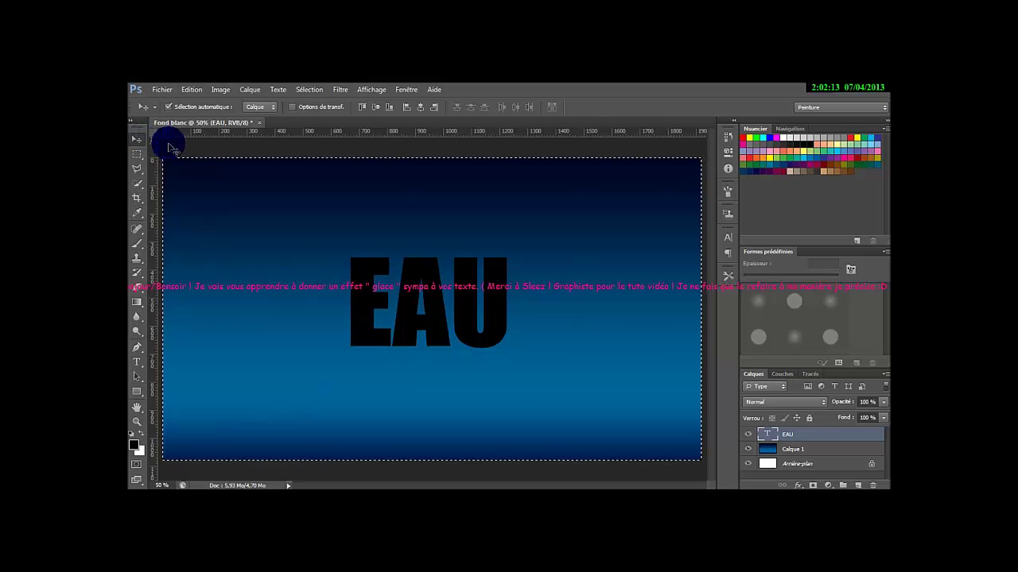
click(375, 107)
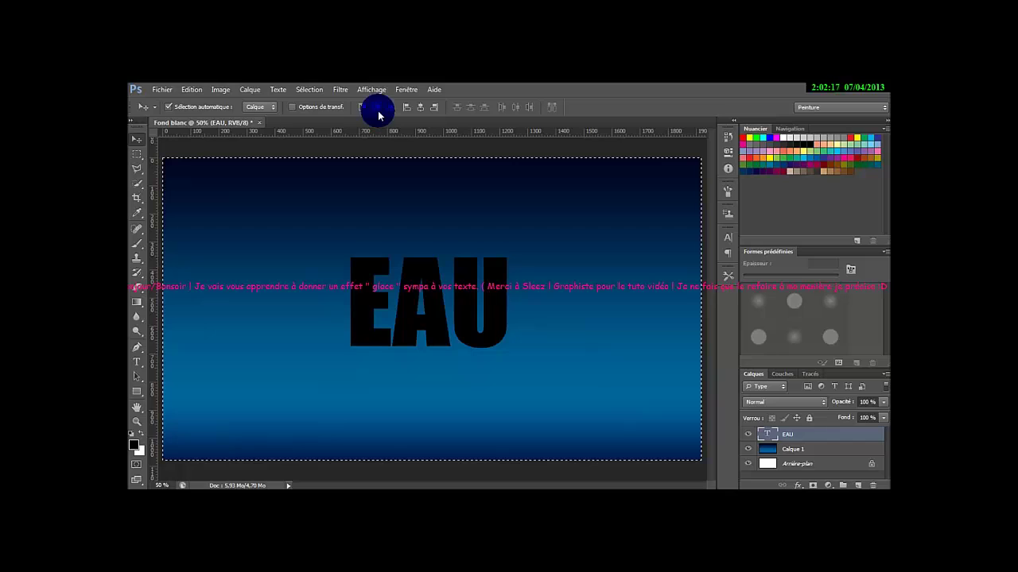
click(420, 107)
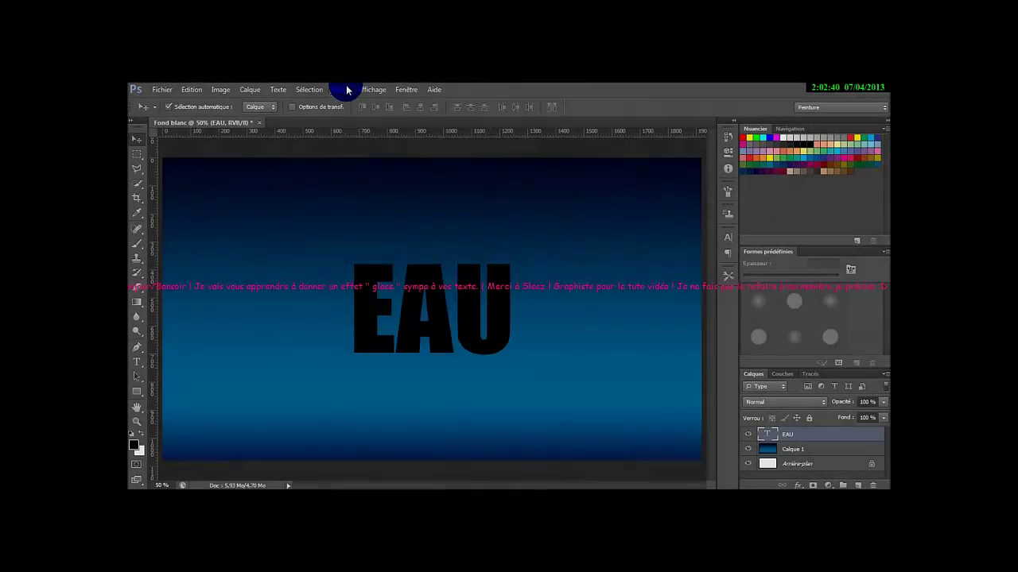
- Rasterize the "EAU" text and warp the edges of its letters into wavy shapes with the Liquify (Fluidité) filter, using brush size 163
click(345, 90)
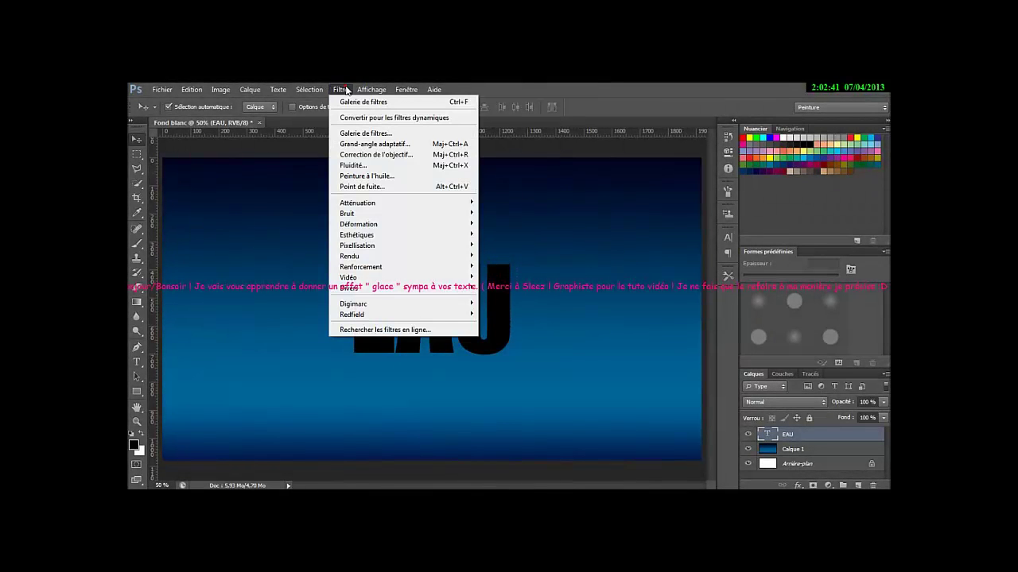
click(368, 165)
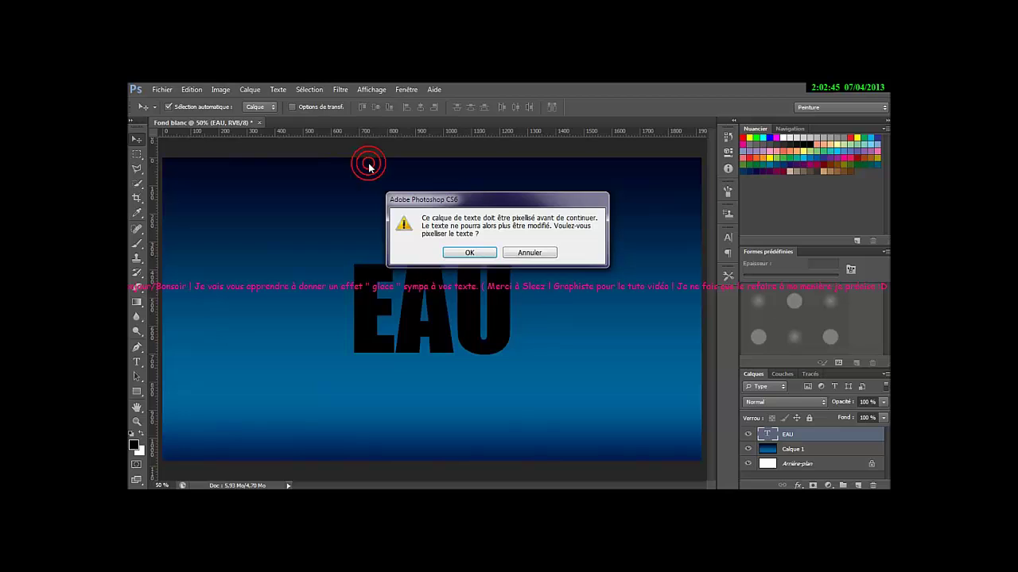
key(Return)
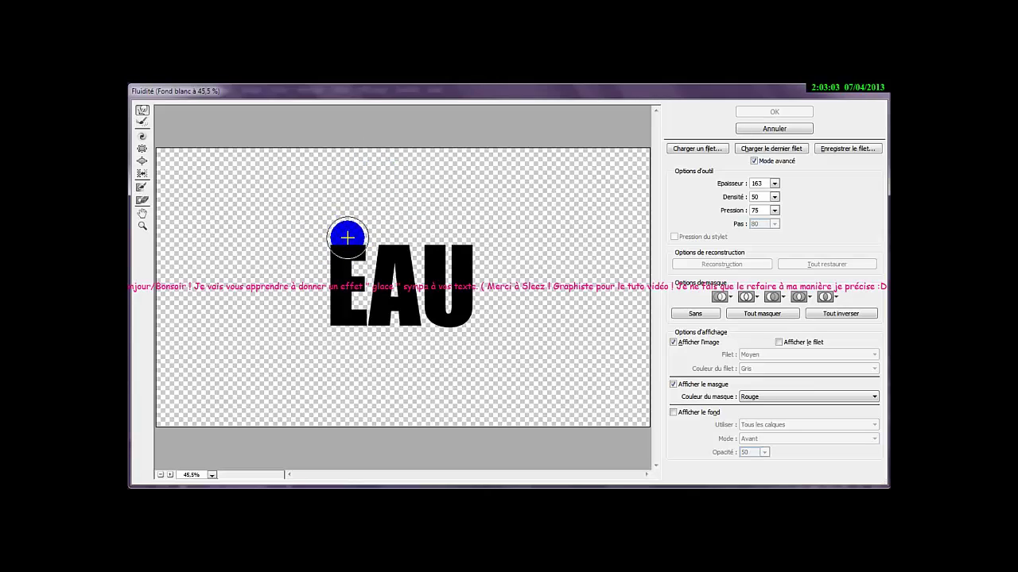
drag(366, 229, 345, 230)
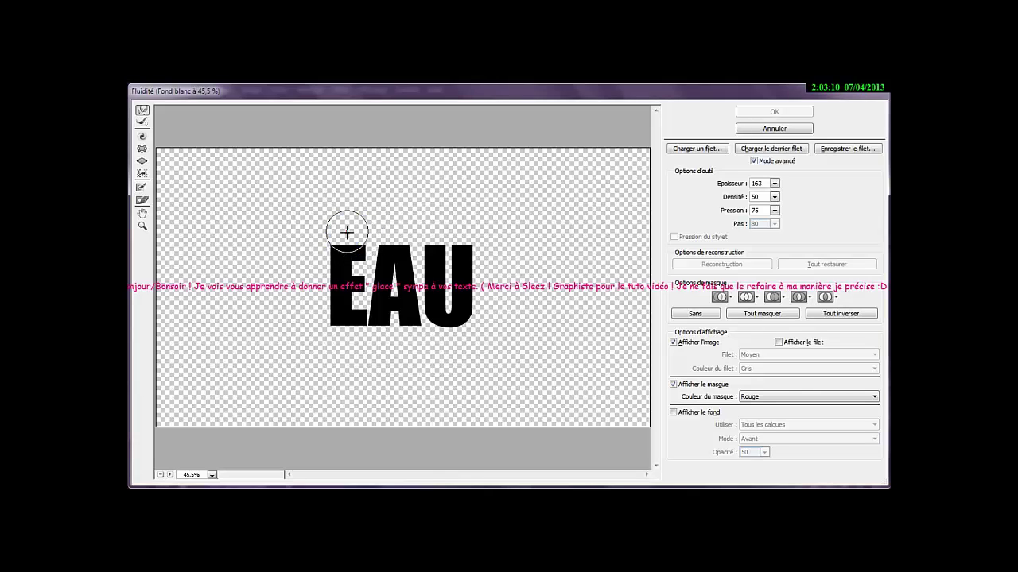
click(395, 226)
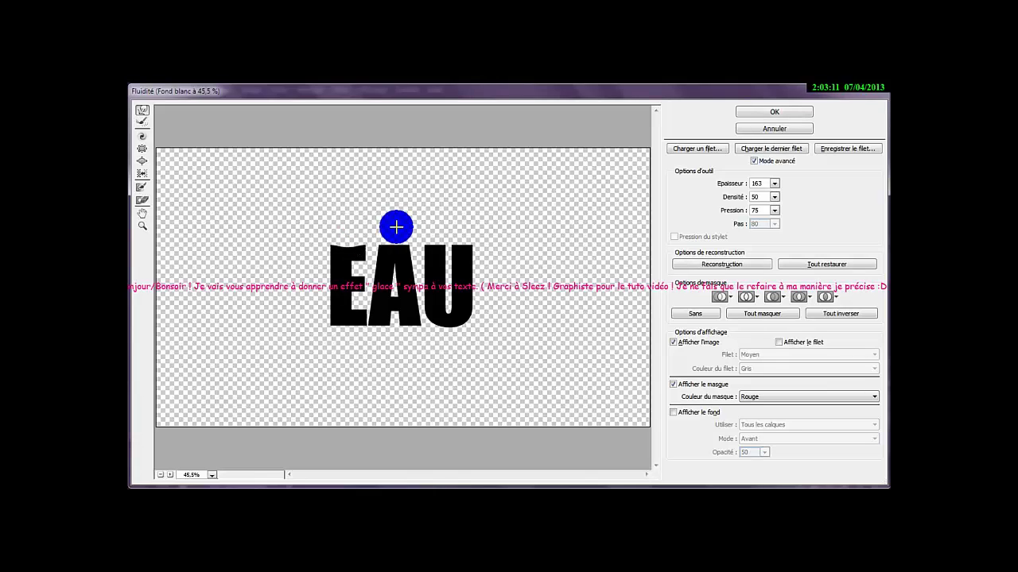
mouse_move(394, 231)
mouse_down()
mouse_move(447, 212)
mouse_move(432, 228)
mouse_move(465, 237)
mouse_move(363, 263)
mouse_move(340, 291)
mouse_move(322, 266)
mouse_up()
click(431, 232)
click(462, 234)
click(319, 266)
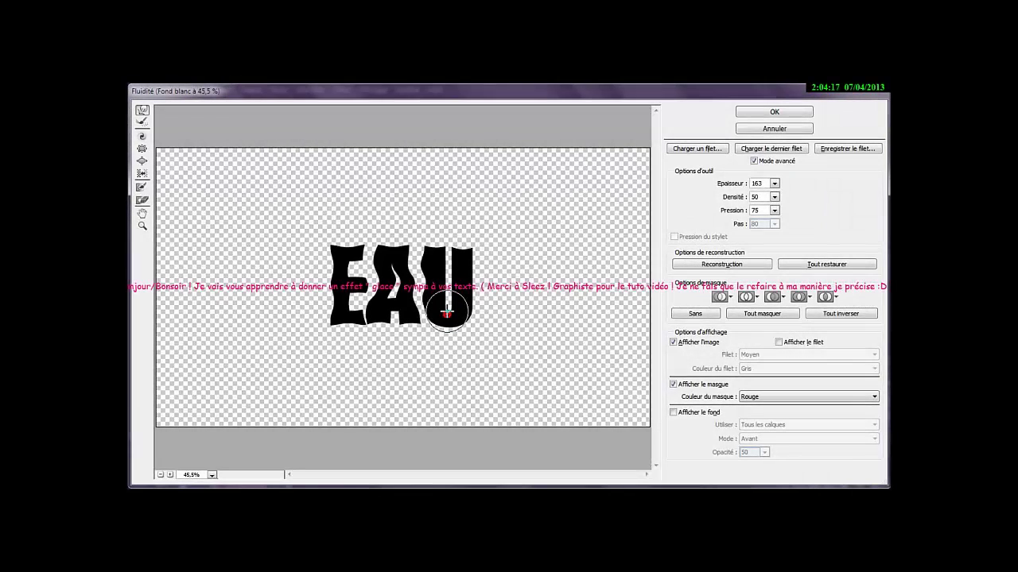
mouse_move(447, 314)
mouse_down()
mouse_move(444, 268)
mouse_move(472, 265)
mouse_move(466, 294)
mouse_move(477, 296)
mouse_move(466, 299)
mouse_move(476, 297)
mouse_move(492, 243)
mouse_up()
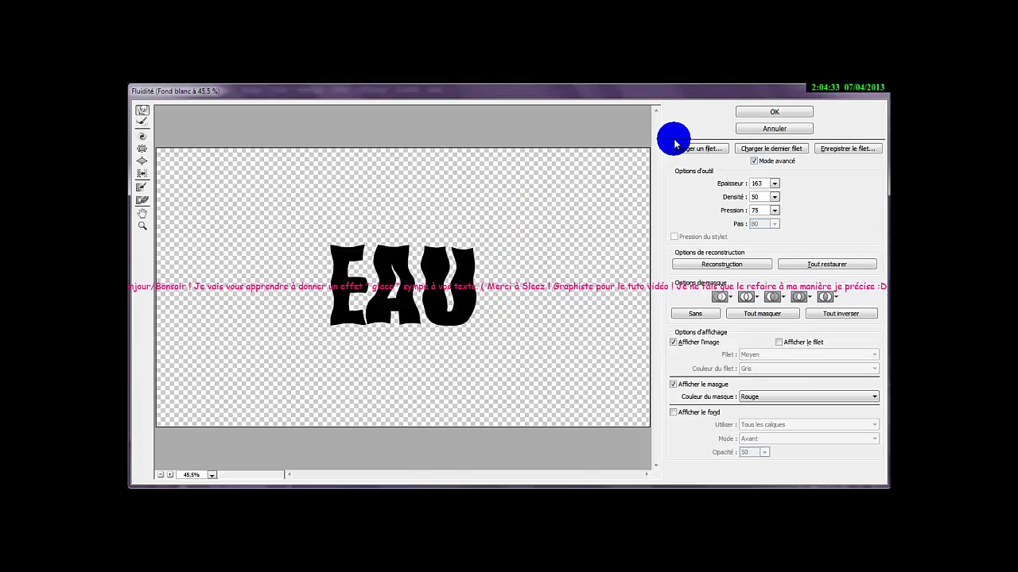
click(756, 113)
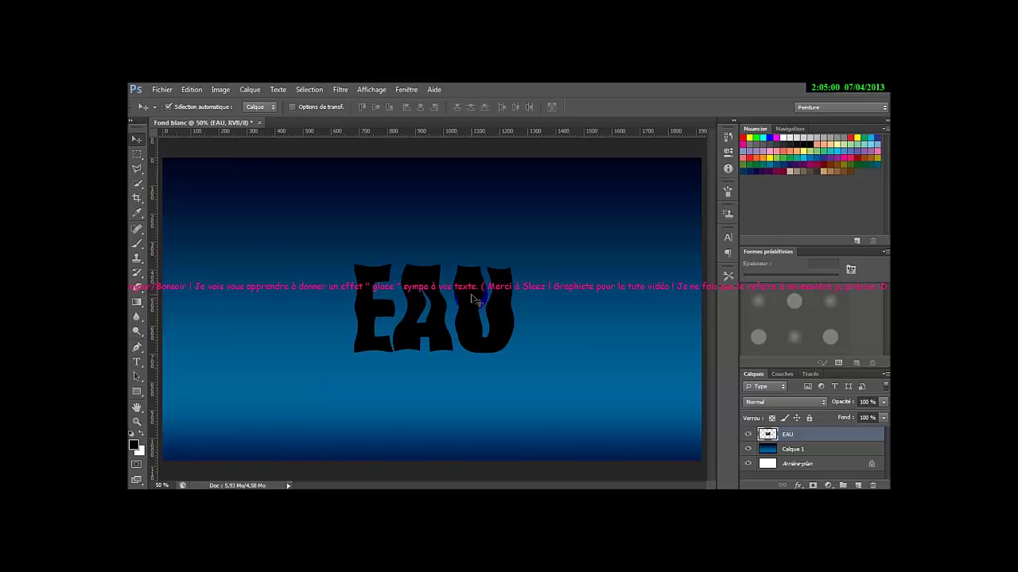
click(340, 89)
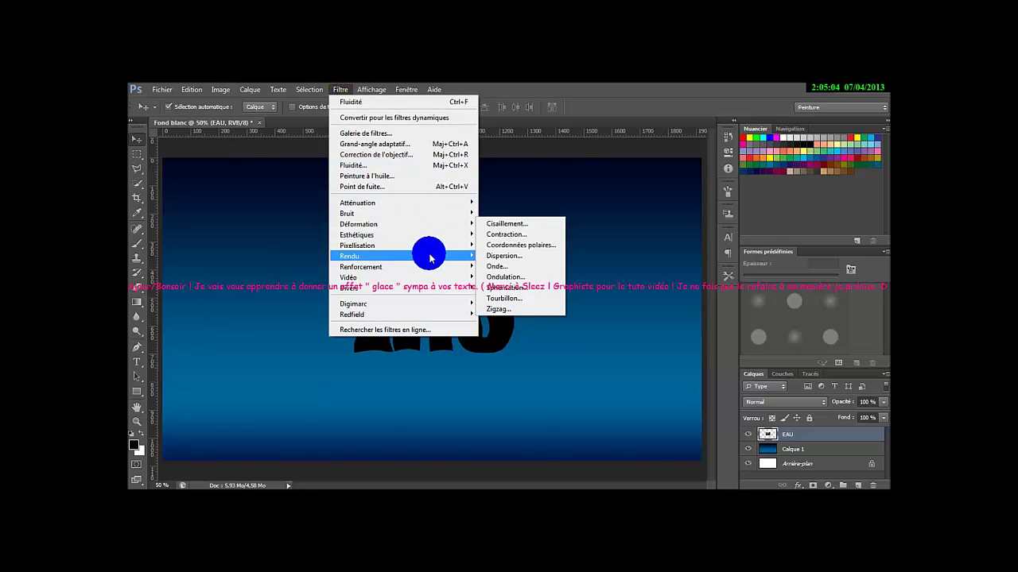
mouse_move(427, 255)
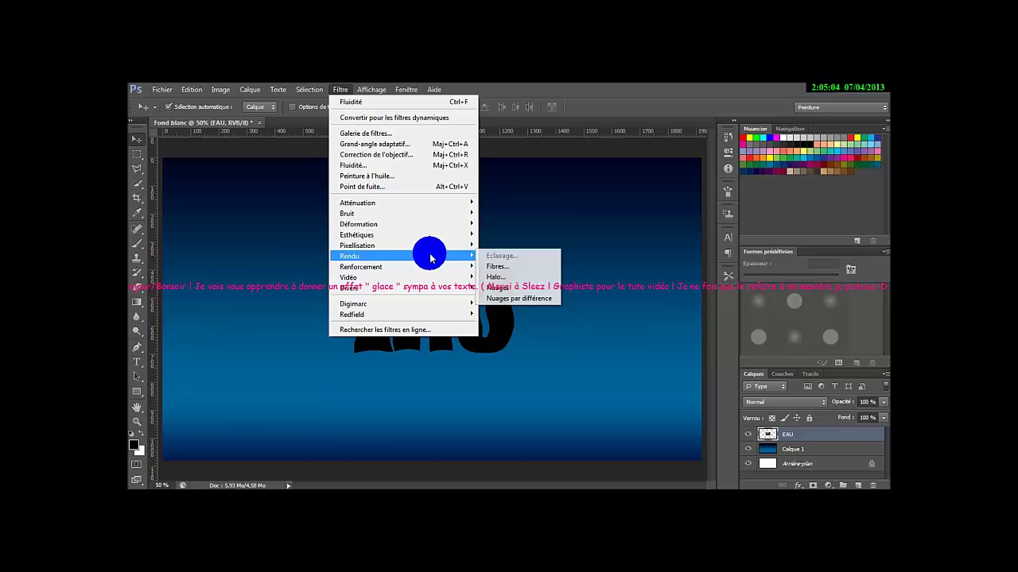
click(521, 298)
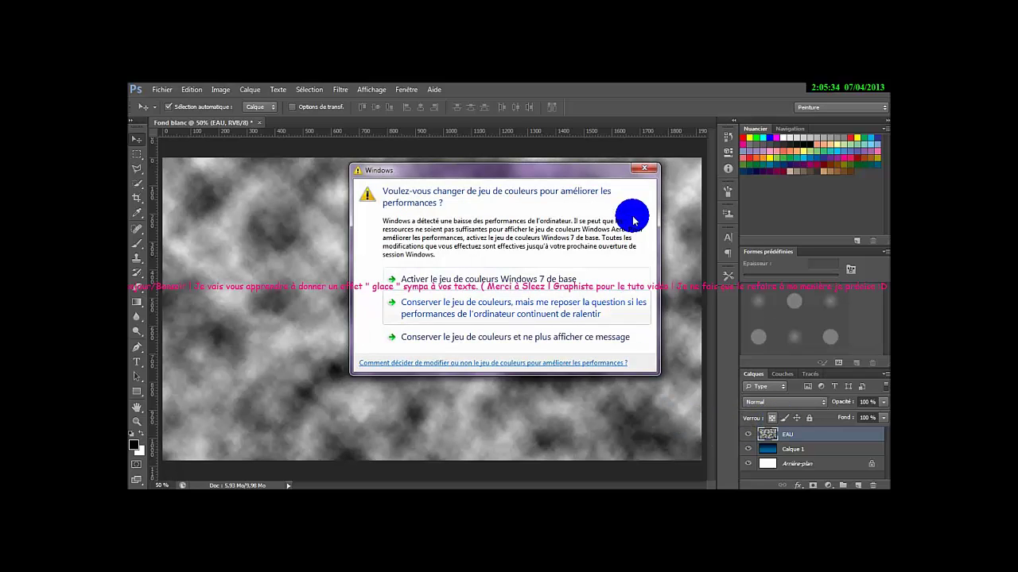
click(644, 168)
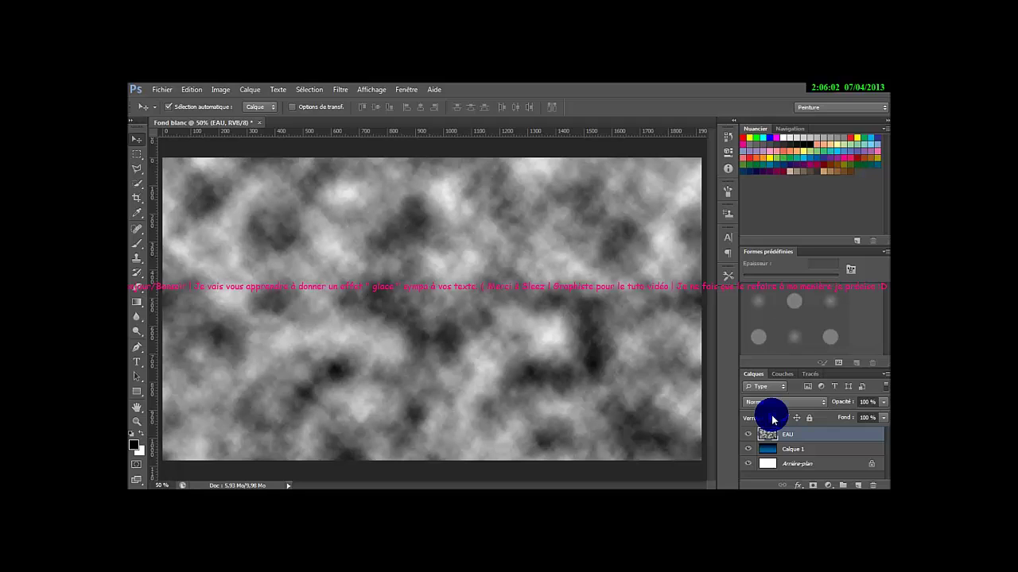
key(ctrl+z)
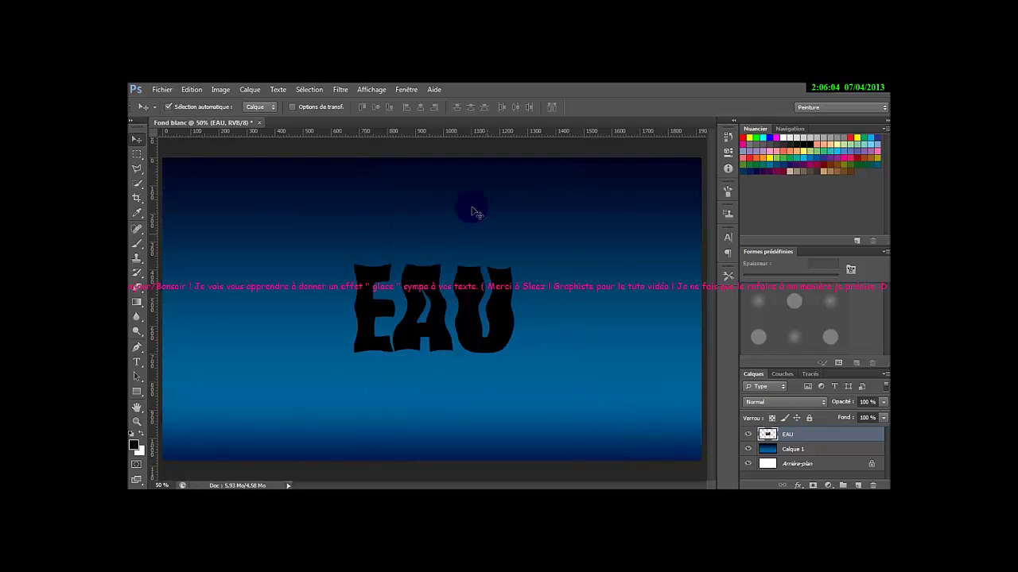
- Lock the transparent pixels of the EAU layer and apply the Clouds (Nuages) filter to its letters
click(772, 419)
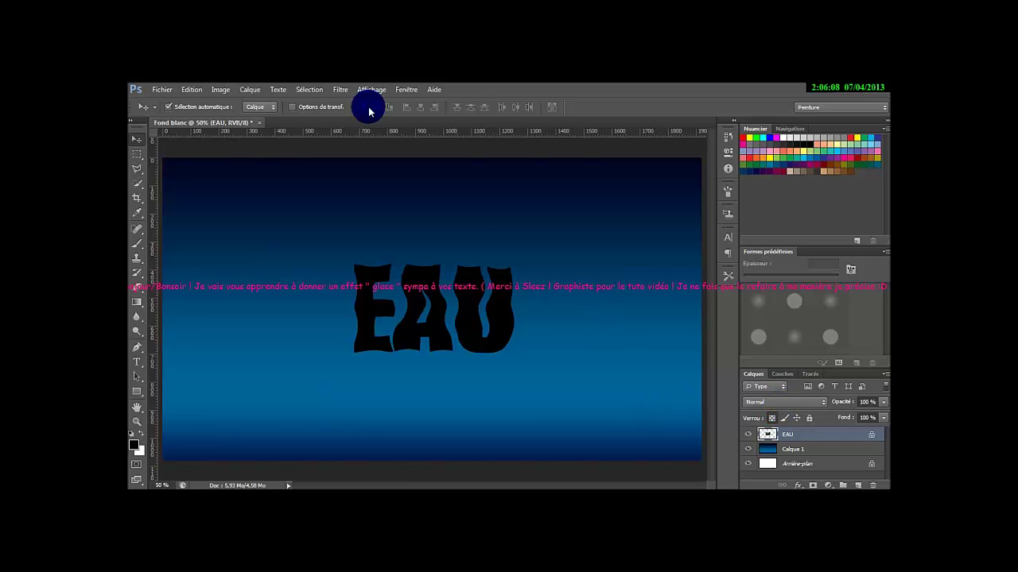
click(339, 90)
click(349, 102)
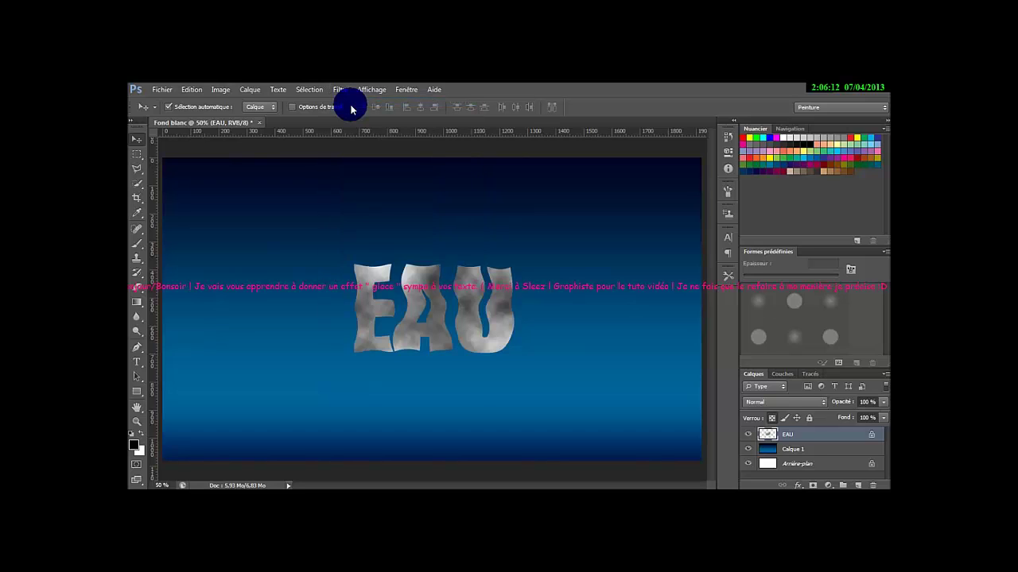
- Reapply the Clouds (Nuages) filter to the EAU letters several times to vary their black-and-white texture
click(340, 89)
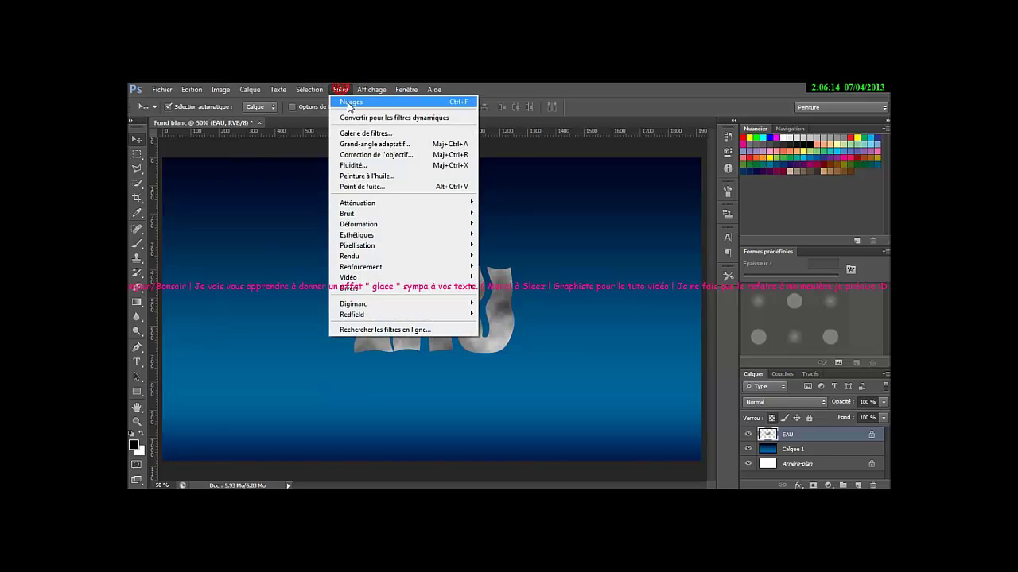
click(347, 101)
click(345, 103)
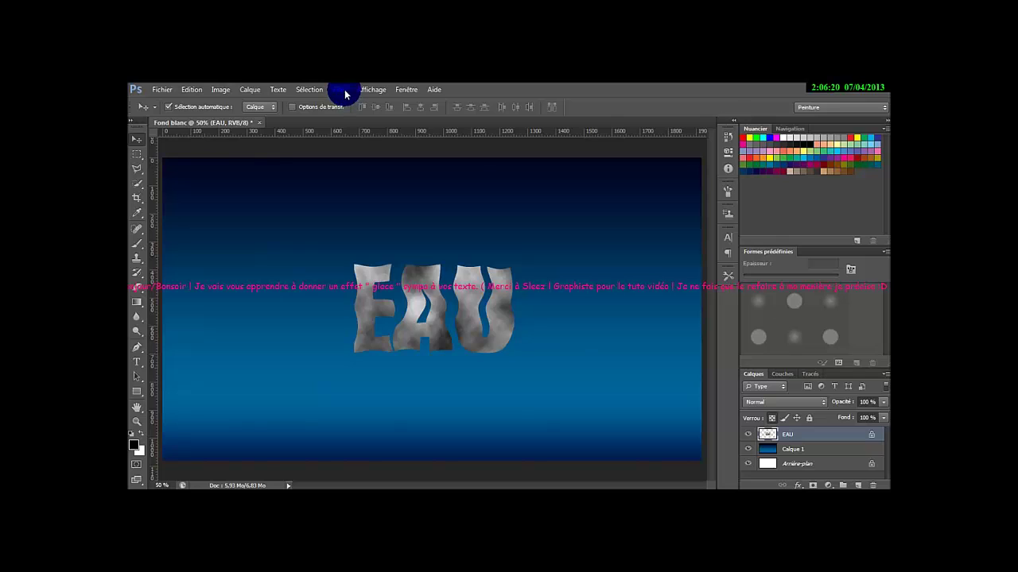
click(344, 90)
click(348, 101)
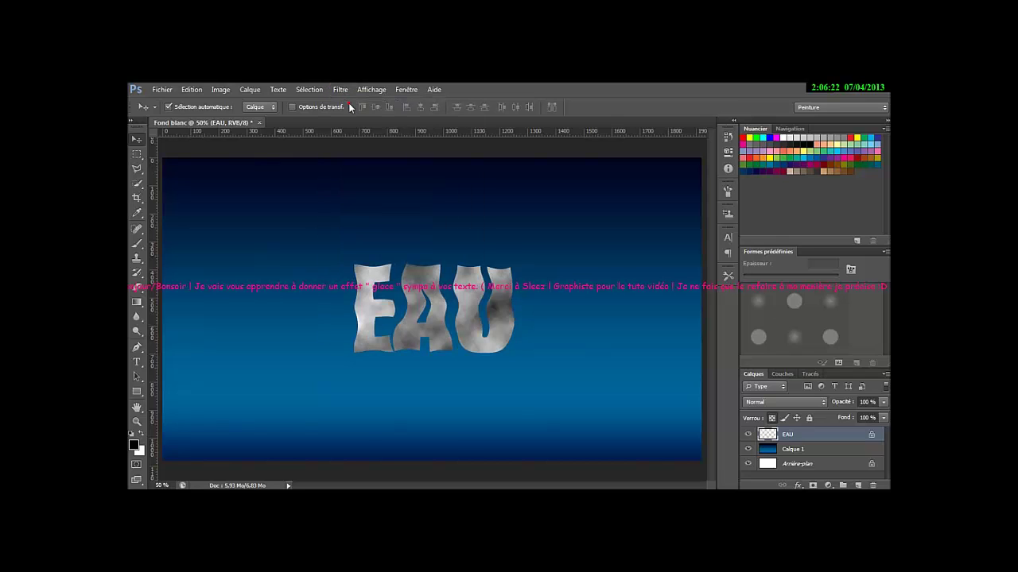
click(350, 106)
click(340, 90)
click(343, 101)
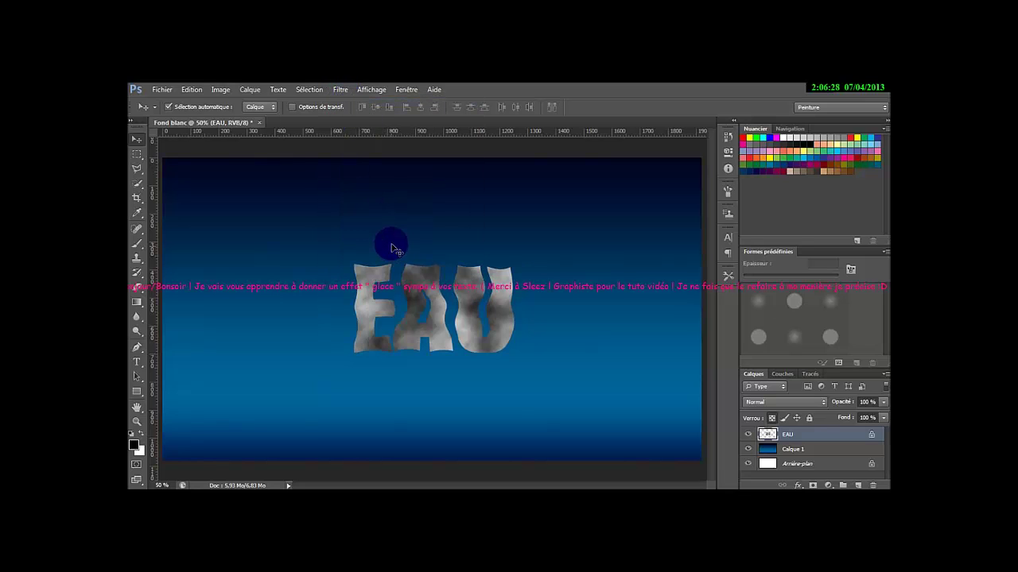
click(350, 96)
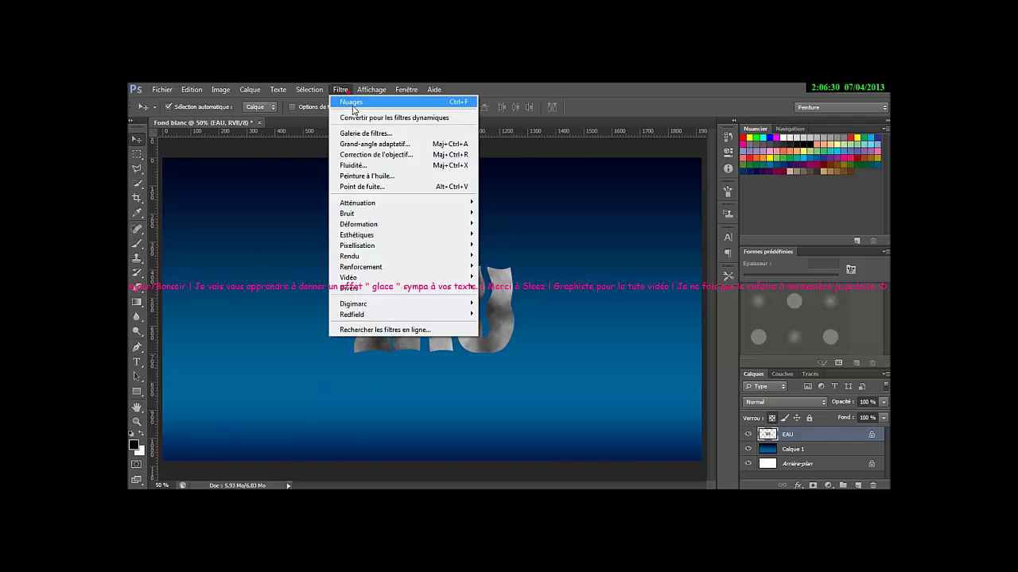
click(353, 103)
key(ctrl+f)
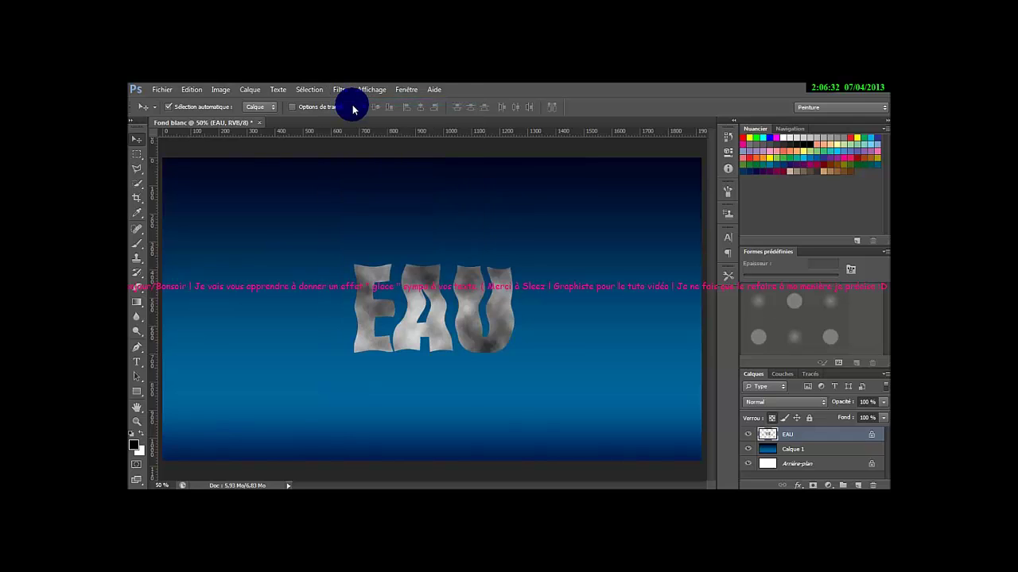
click(337, 89)
click(344, 101)
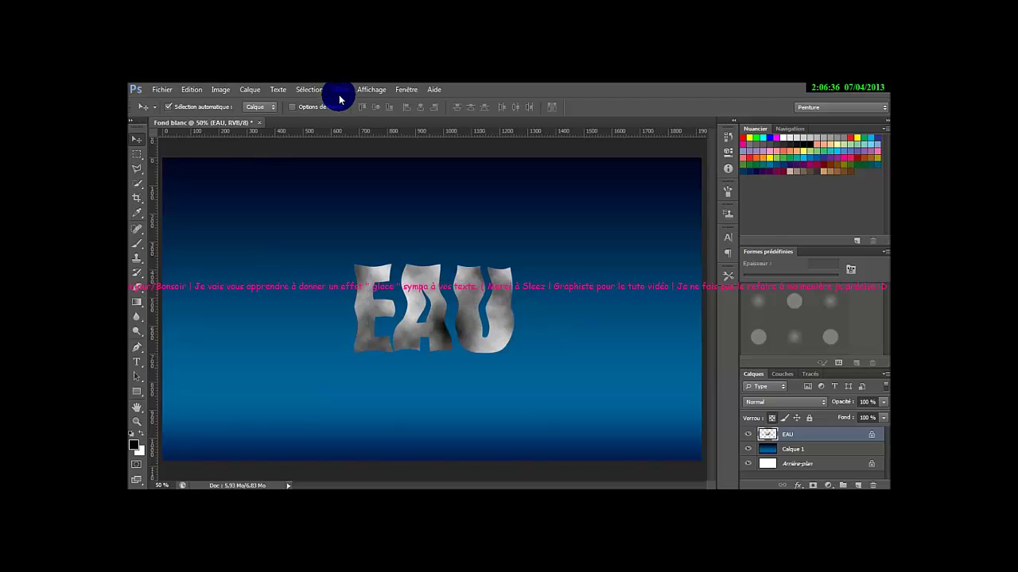
click(338, 92)
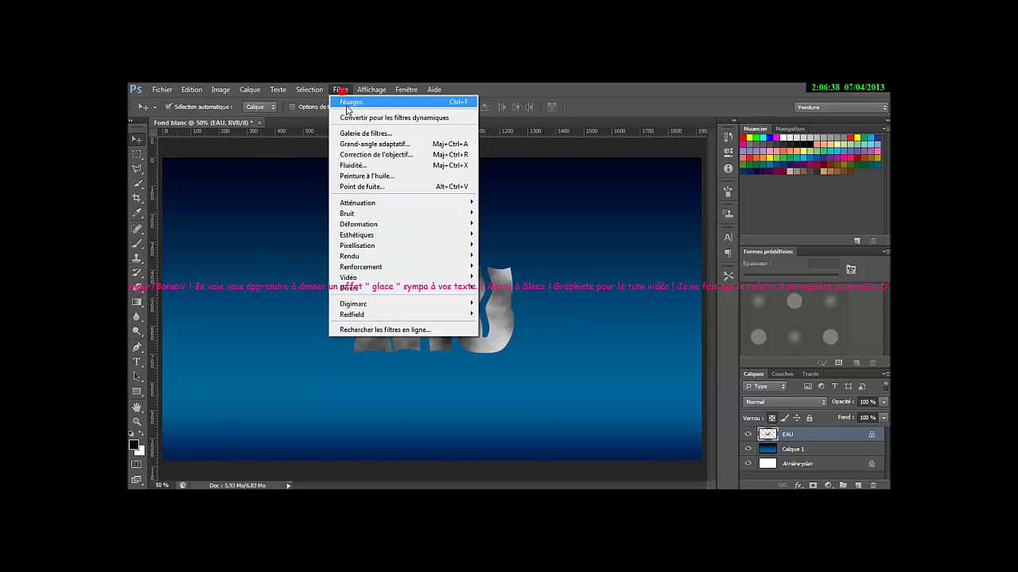
click(346, 106)
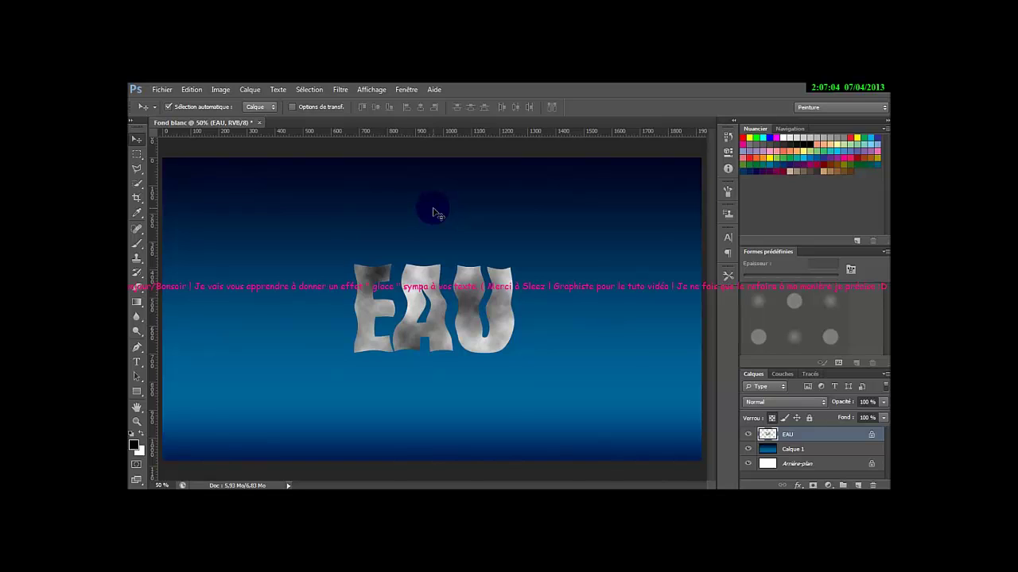
- Stroke the EAU letters with a 5 px black outline positioned inside, in Normal mode at 100% opacity
click(191, 91)
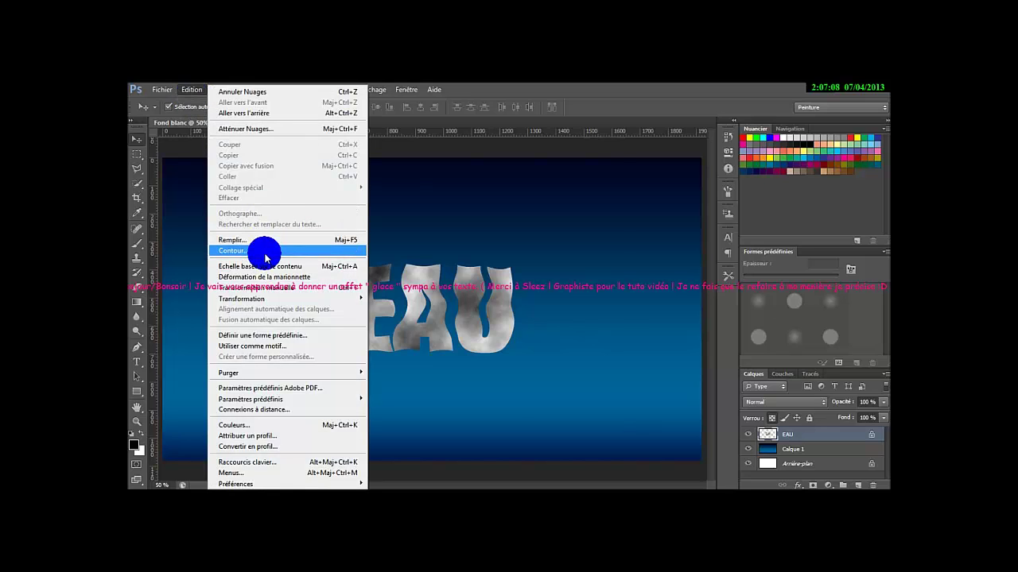
click(238, 250)
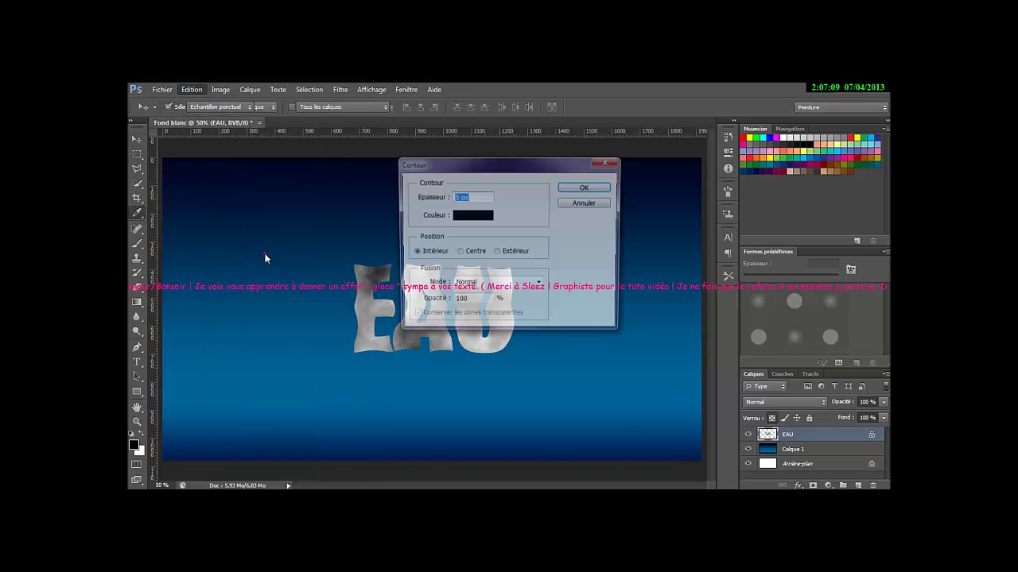
click(476, 201)
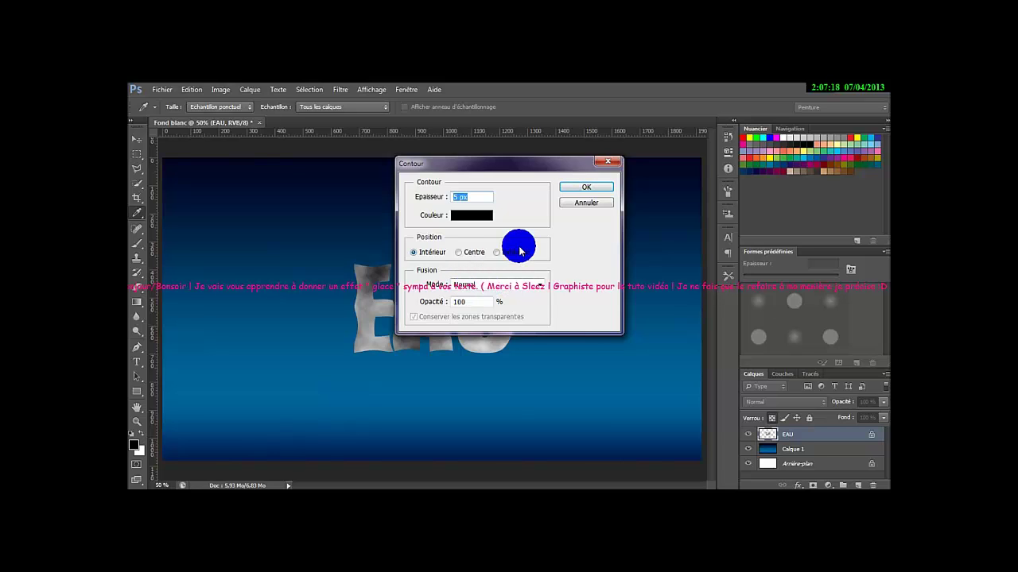
click(572, 185)
key(v)
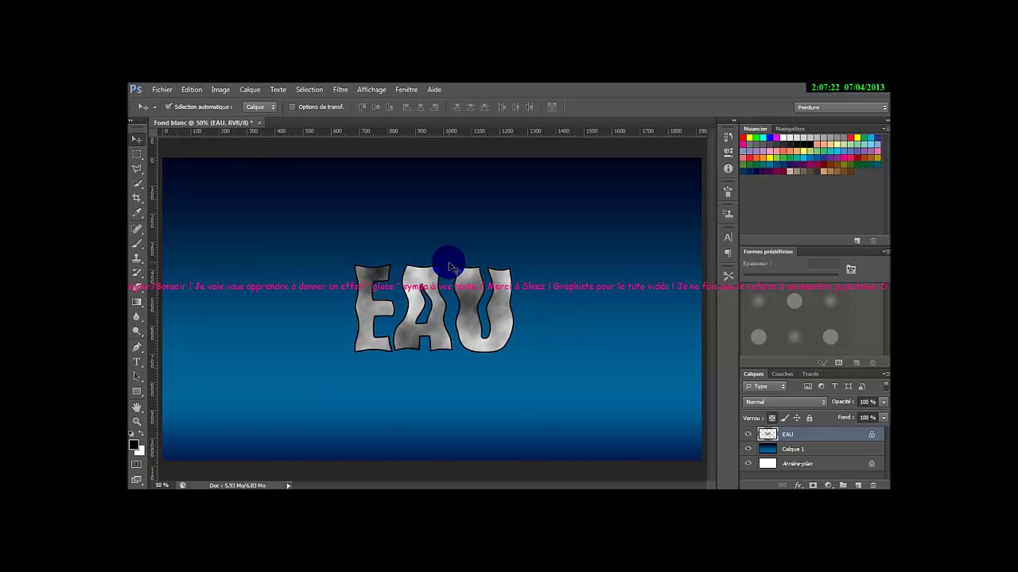
- Apply a Gaussian blur (Flou gaussien) with a 7.0-pixel radius to the EAU layer and duplicate the layer
click(340, 90)
click(424, 202)
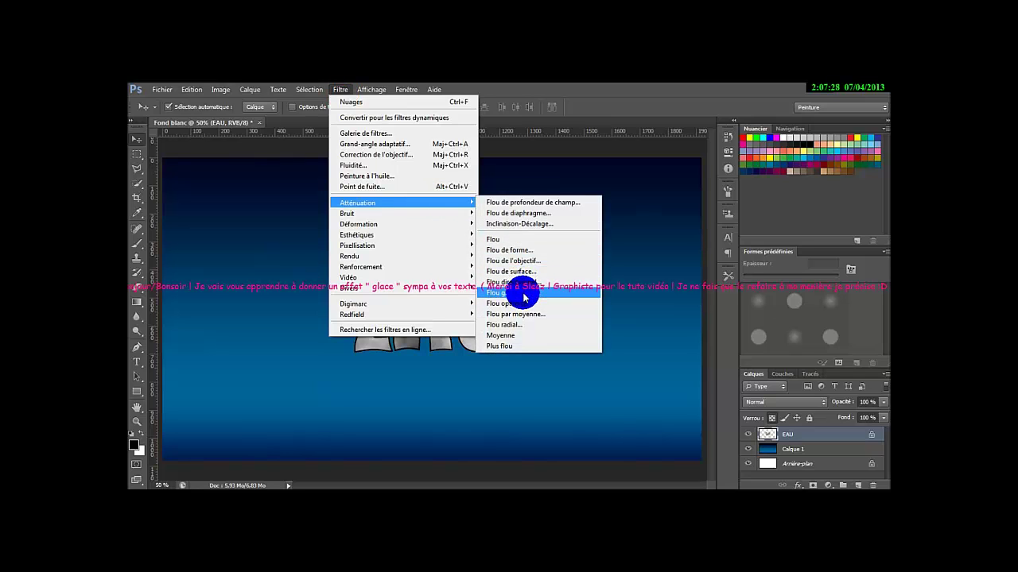
click(524, 296)
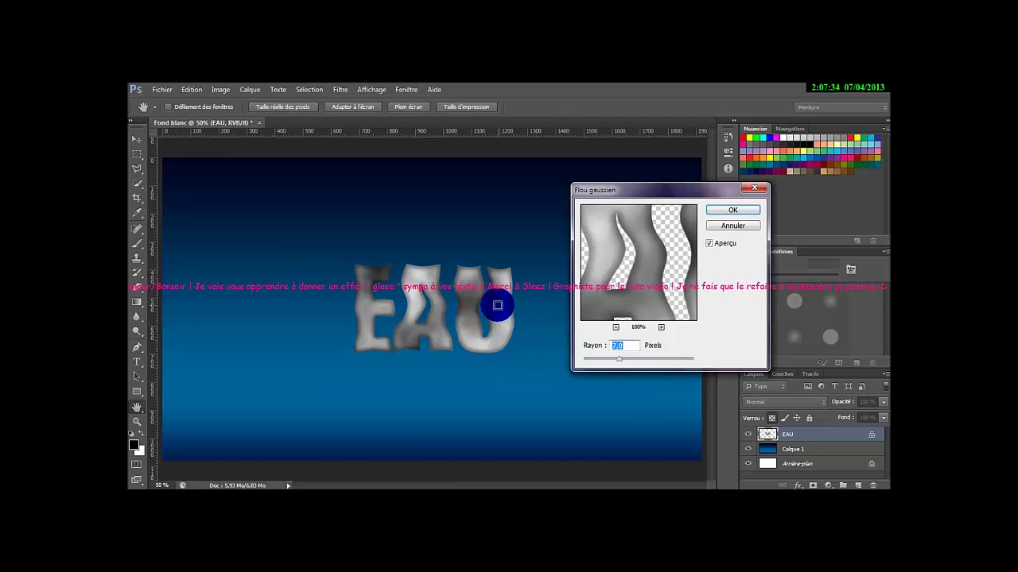
click(736, 211)
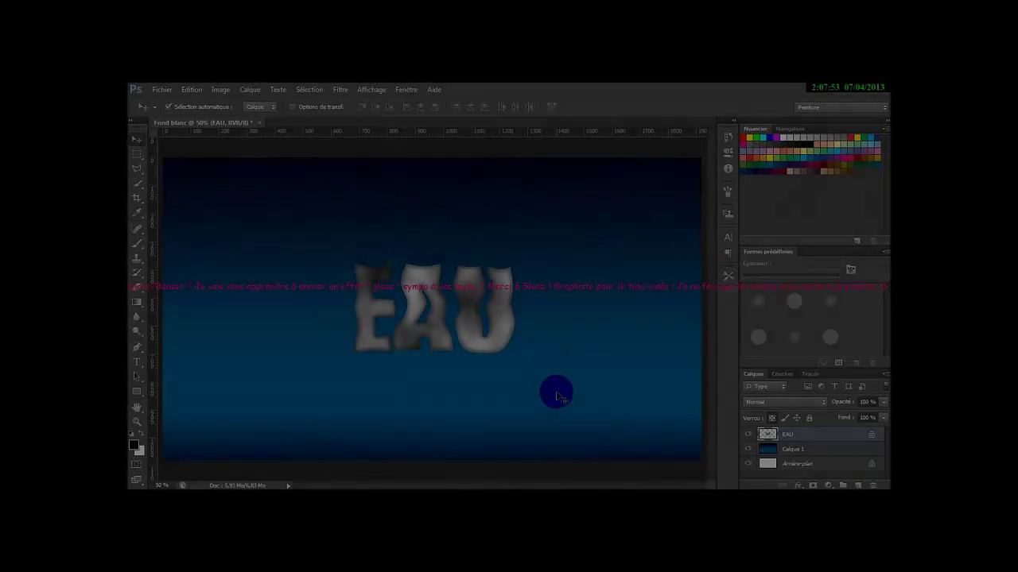
key(ctrl+j)
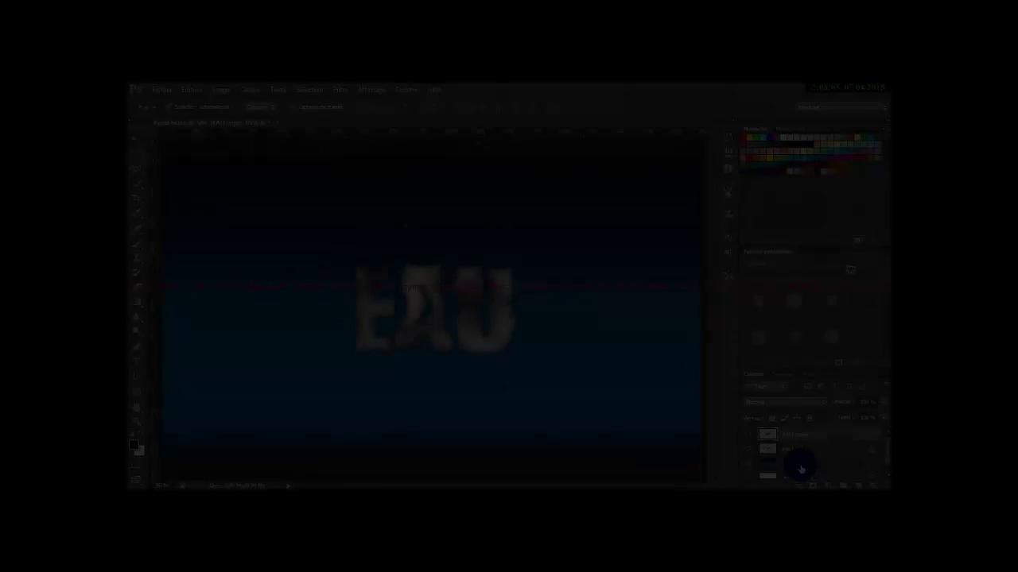
- Apply the Emballage plastique filter to the EAU layer with Intensité 15, Détail 1 and Lissage 15, and check it with EAU copie temporarily hidden
click(800, 450)
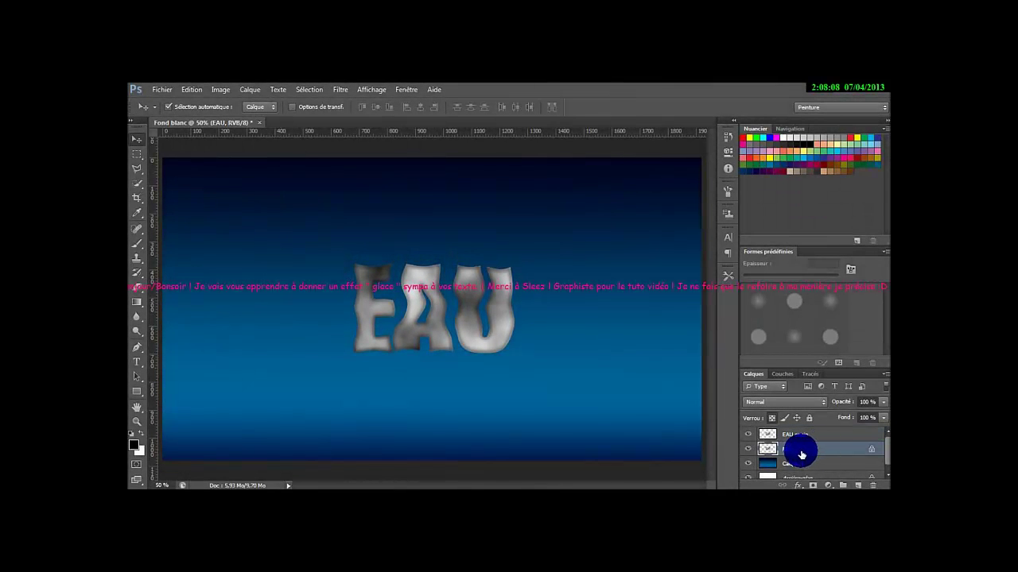
click(340, 90)
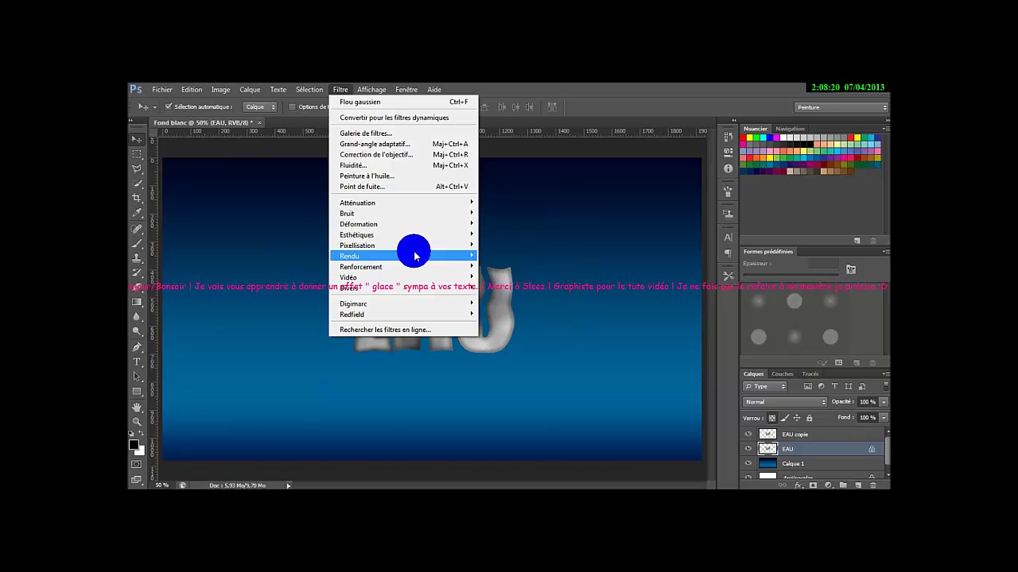
mouse_move(412, 259)
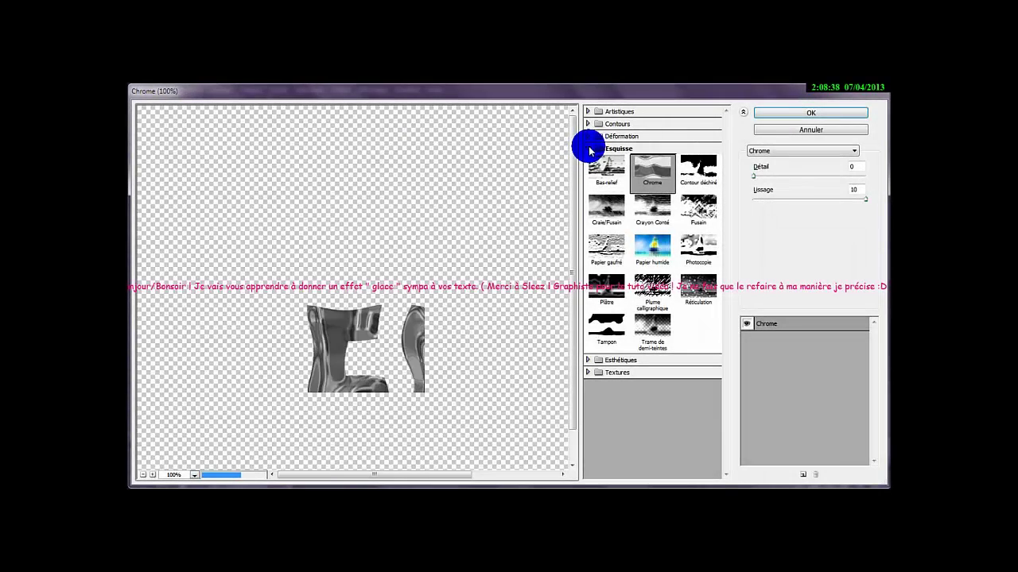
click(588, 149)
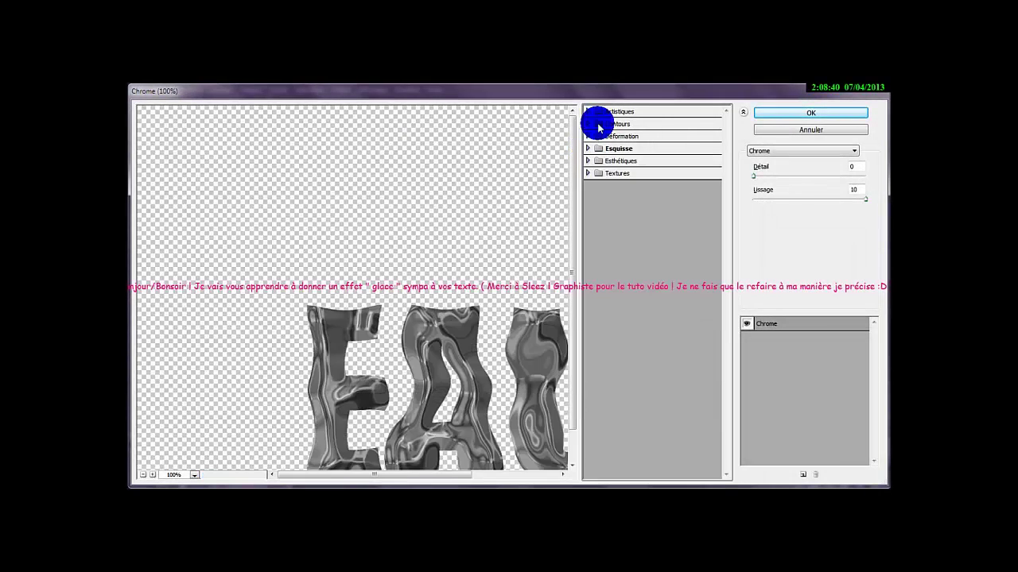
click(589, 112)
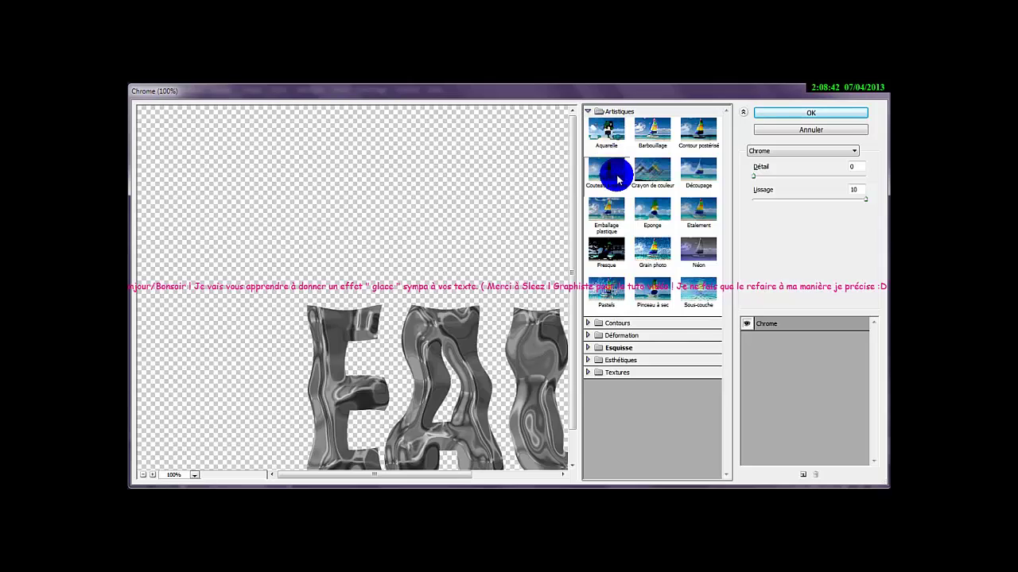
click(620, 220)
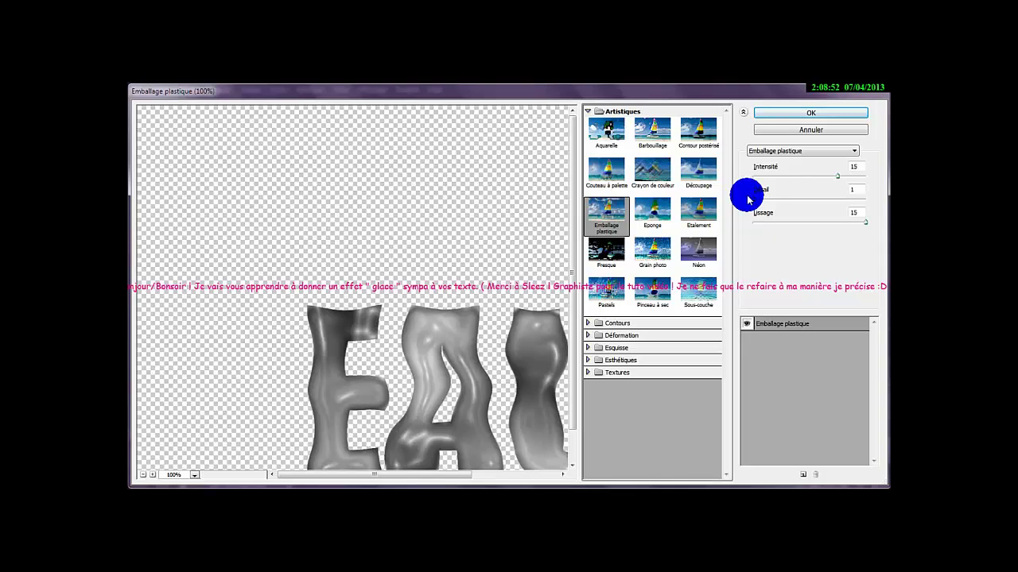
click(787, 121)
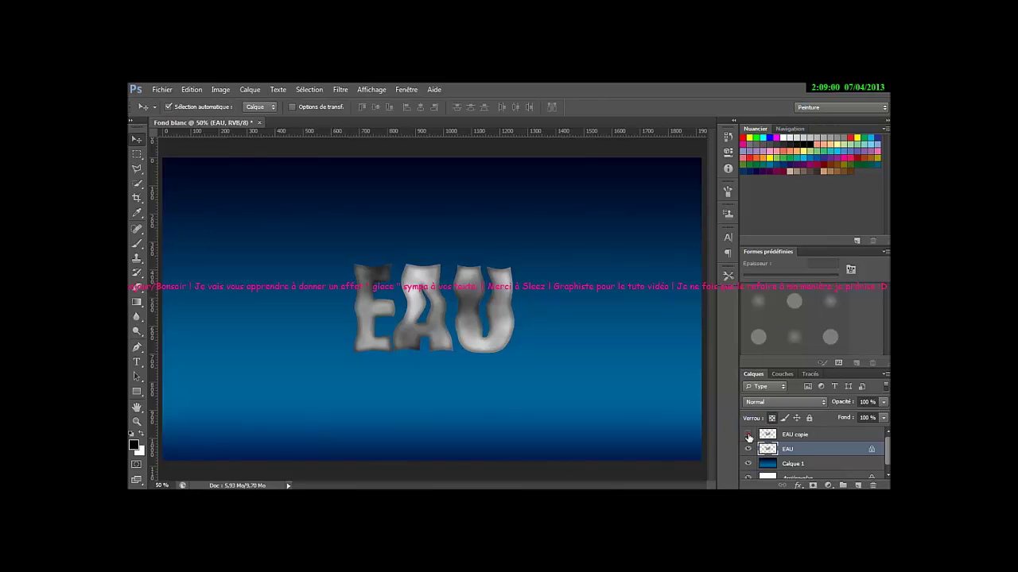
click(748, 436)
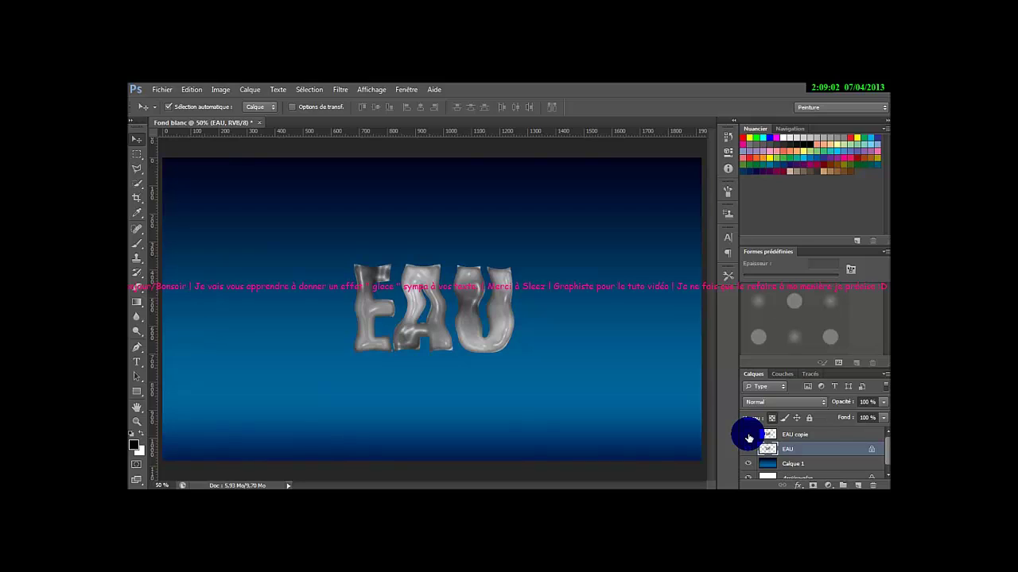
click(749, 436)
- Apply the Chrome filter from the Esquisse category to the EAU copie layer with Détail 0 and Lissage 10
click(807, 436)
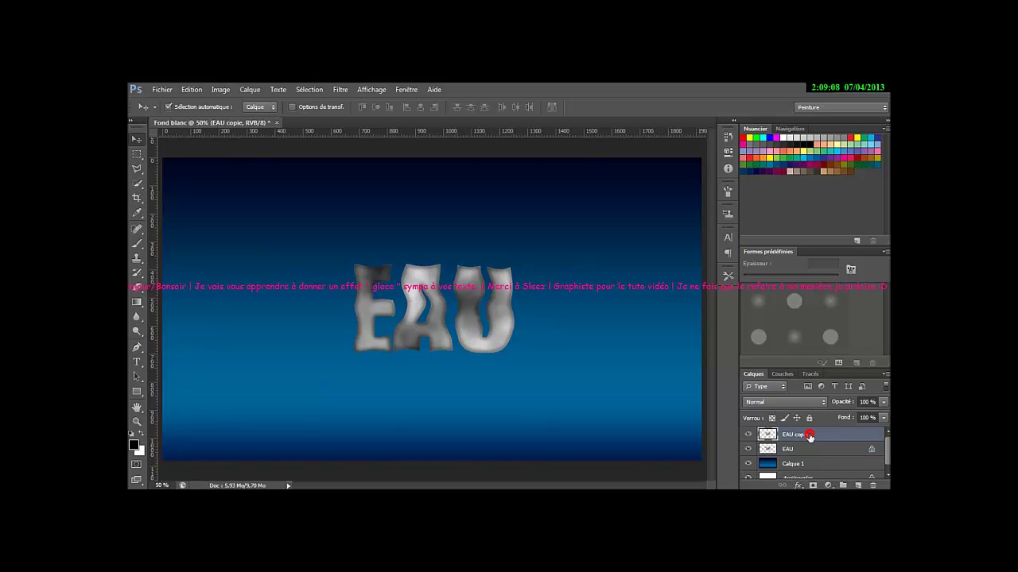
click(340, 90)
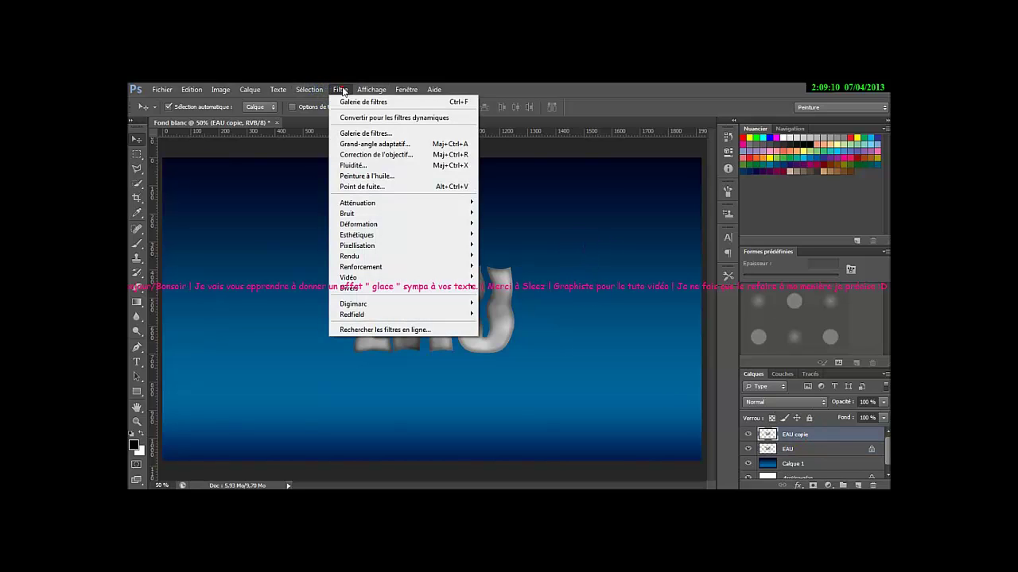
click(368, 133)
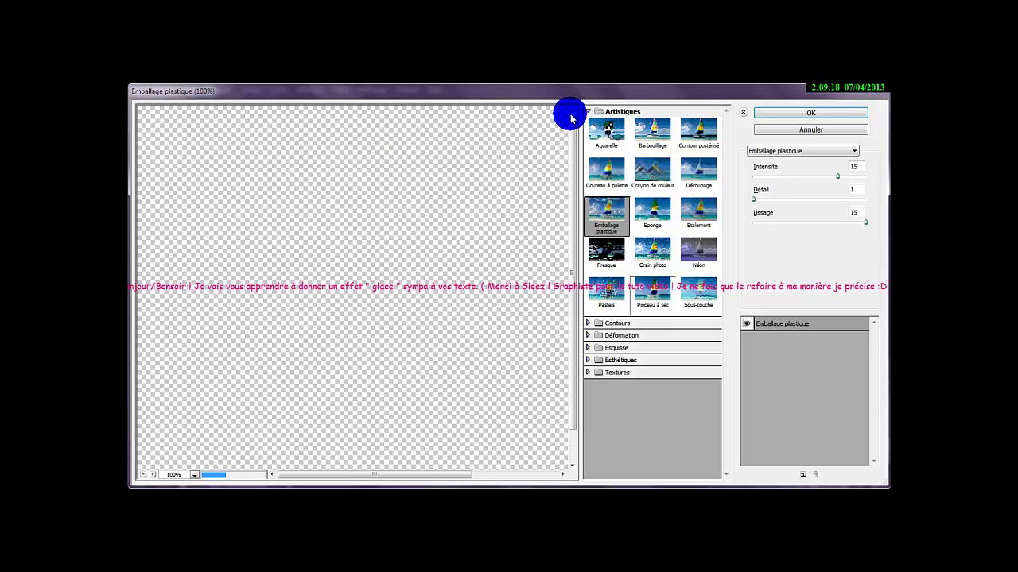
click(588, 111)
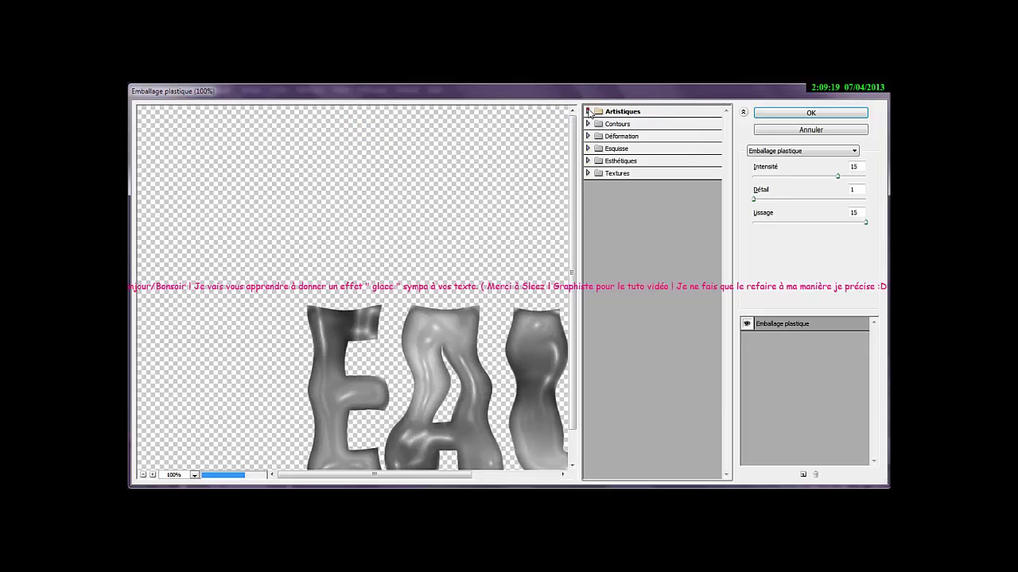
click(617, 162)
click(617, 160)
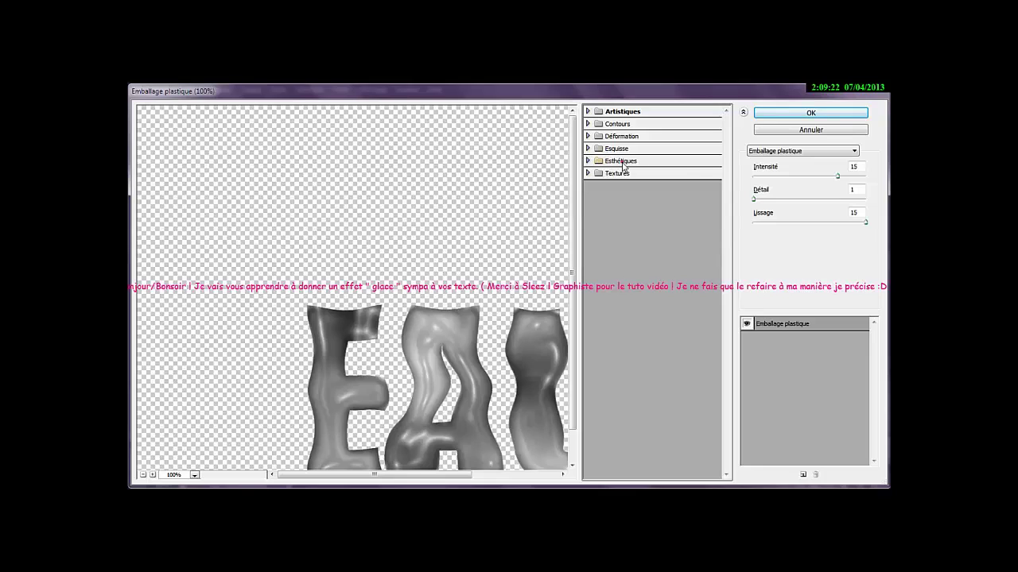
click(619, 150)
click(646, 170)
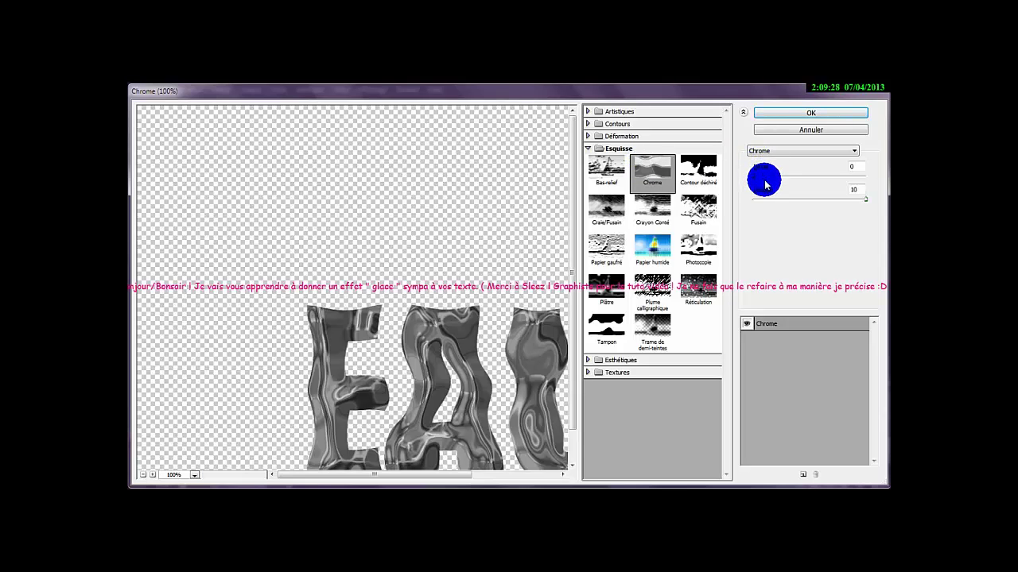
click(800, 111)
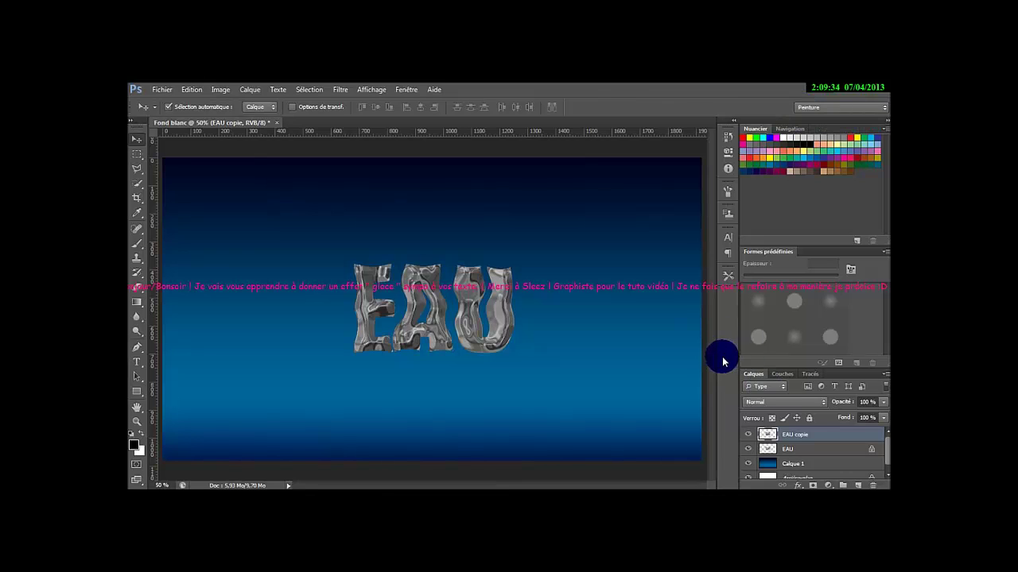
- Set the blend mode of the EAU and EAU copie layers to Incrustation and duplicate the EAU layer twice
shift+click(781, 451)
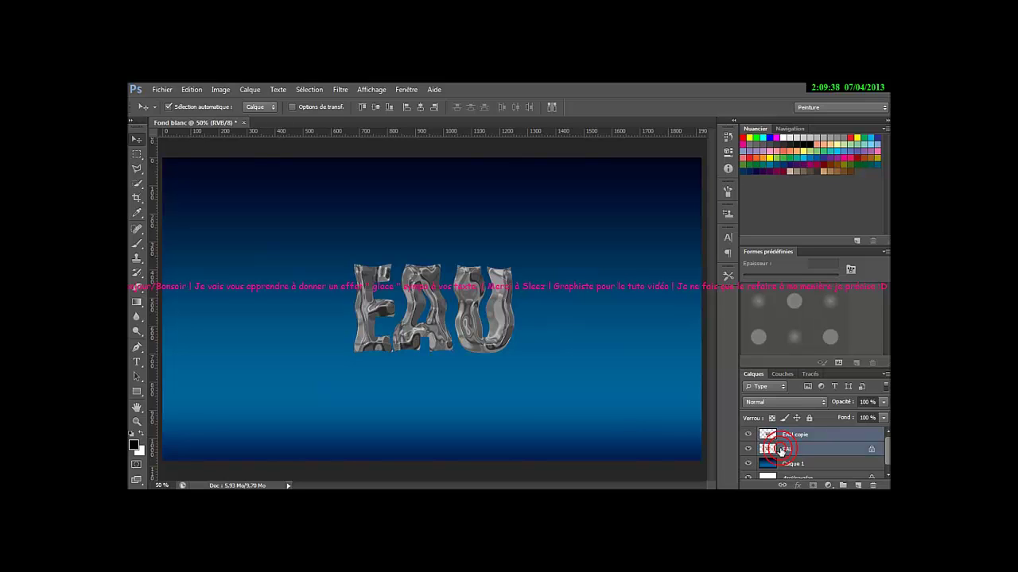
click(771, 401)
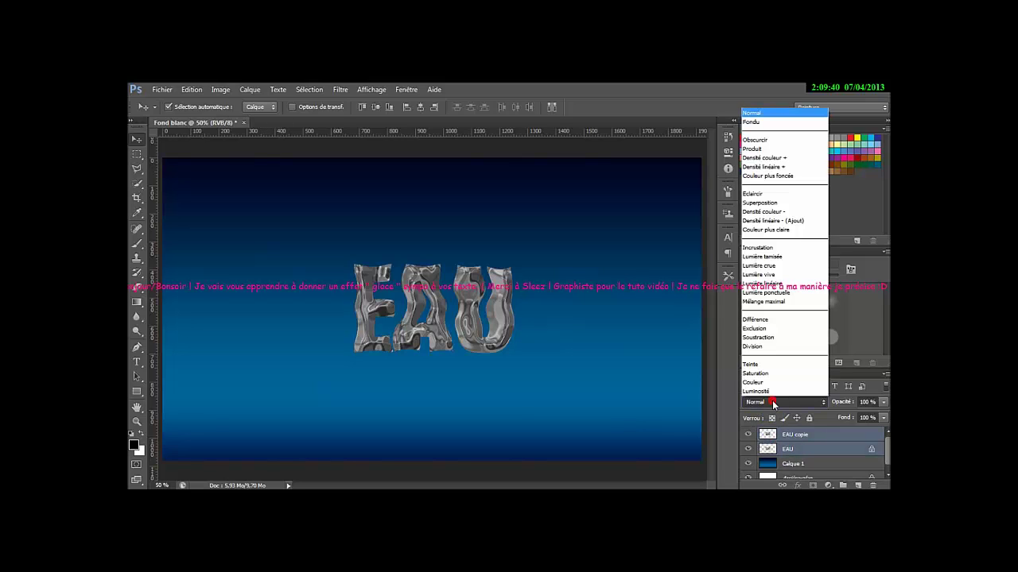
click(752, 248)
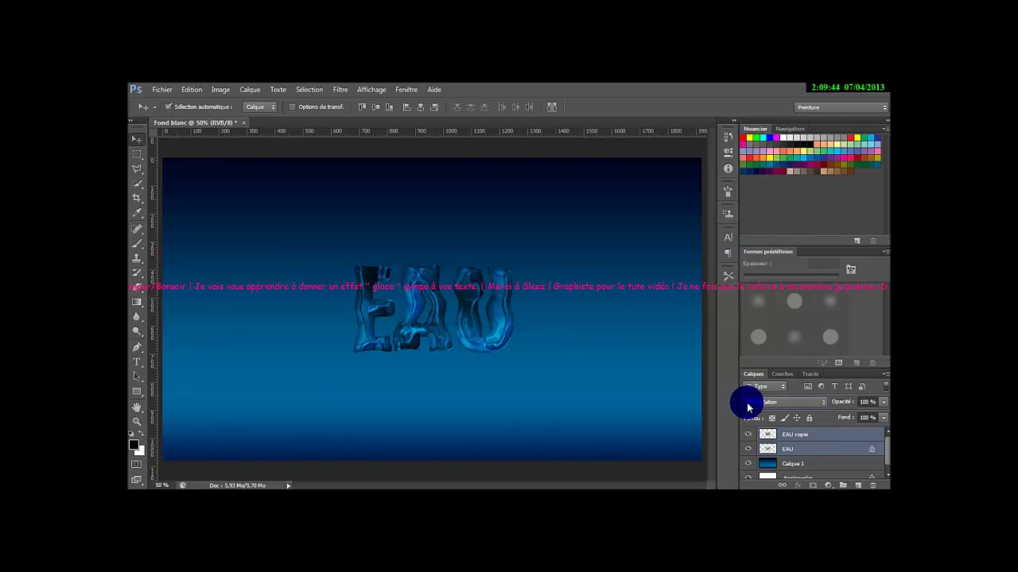
click(811, 450)
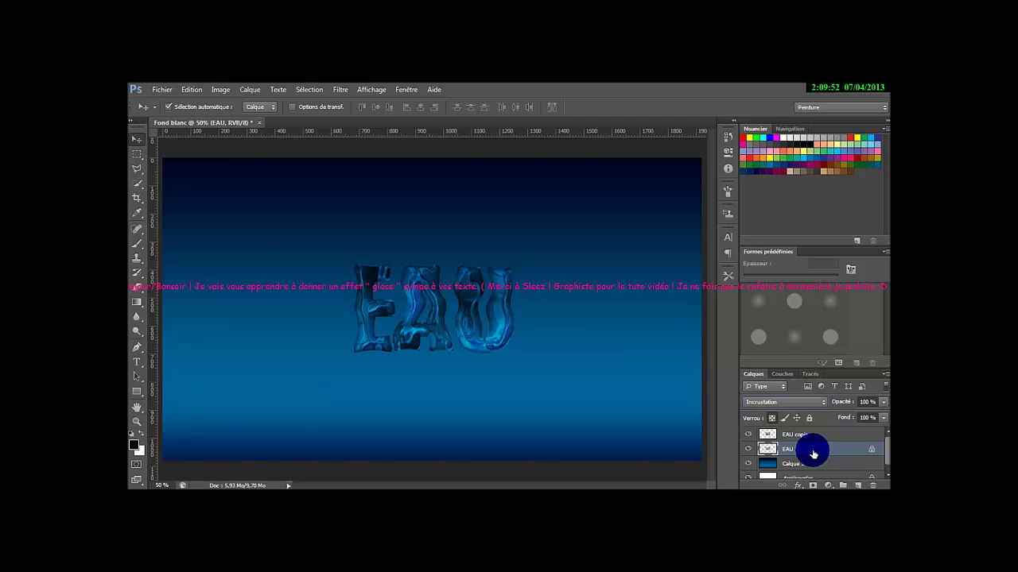
key(ctrl+j)
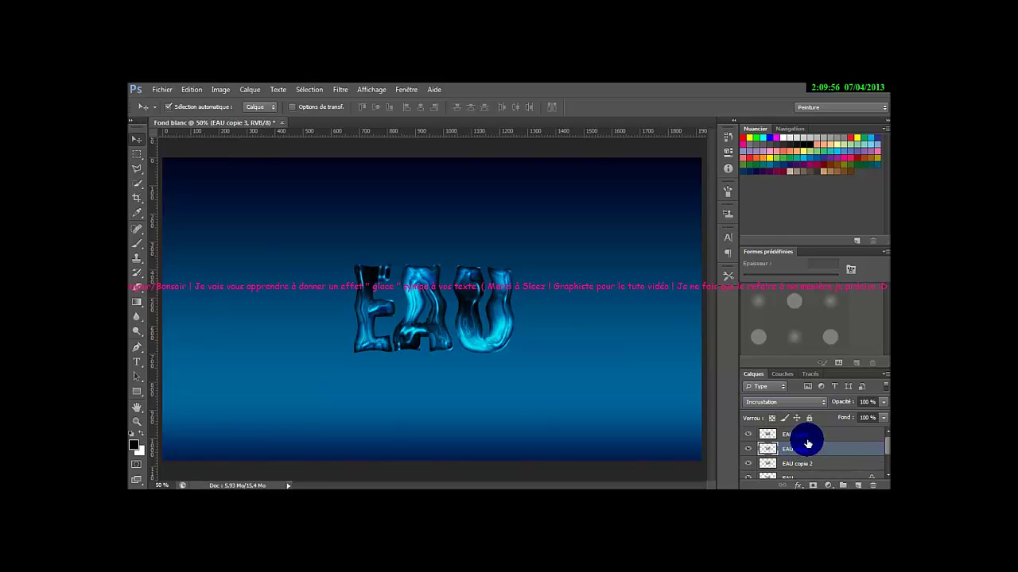
- Group the four EAU text layers and rename the group as Groupe texte 1
click(806, 436)
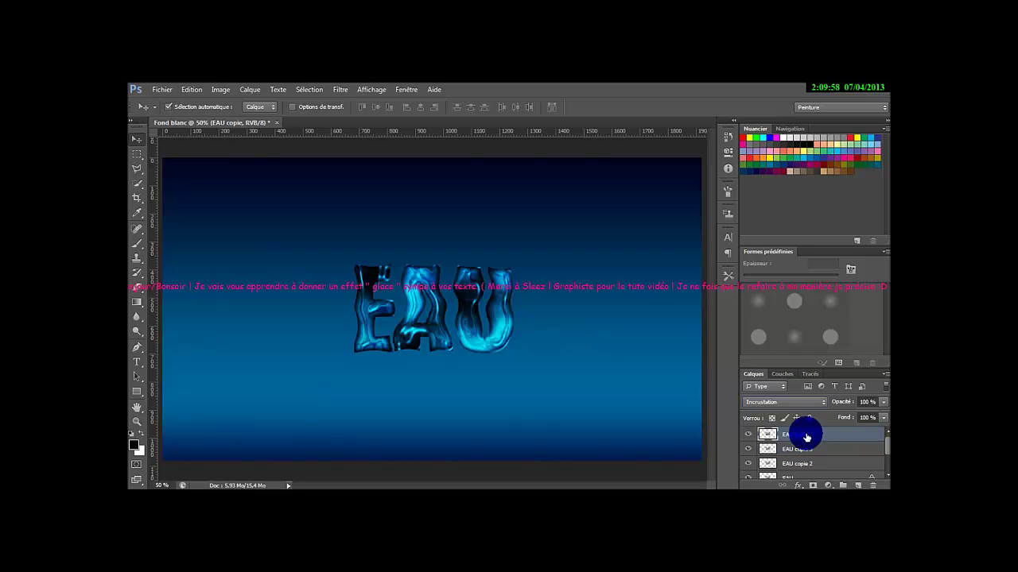
shift+click(818, 448)
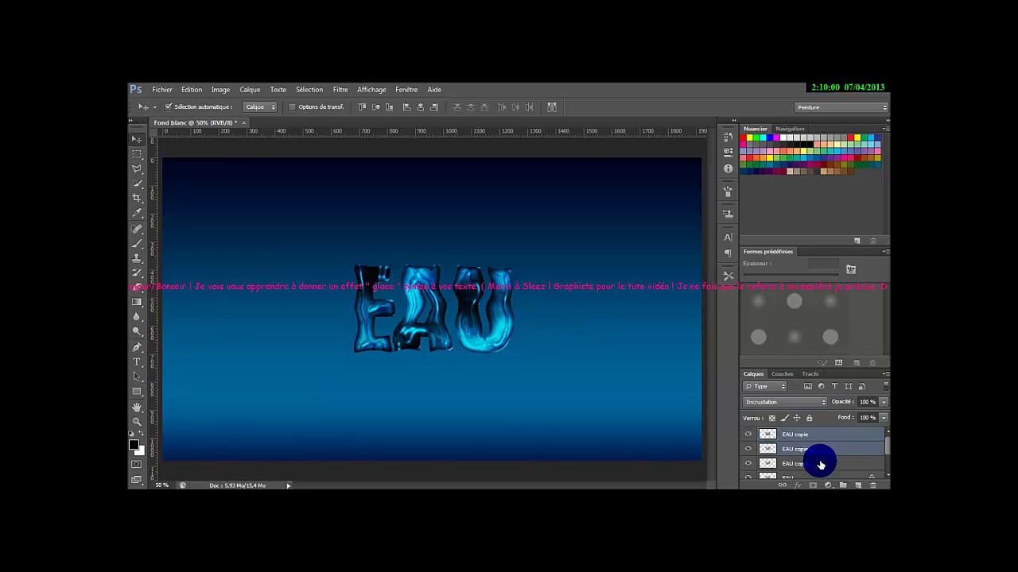
shift+click(811, 469)
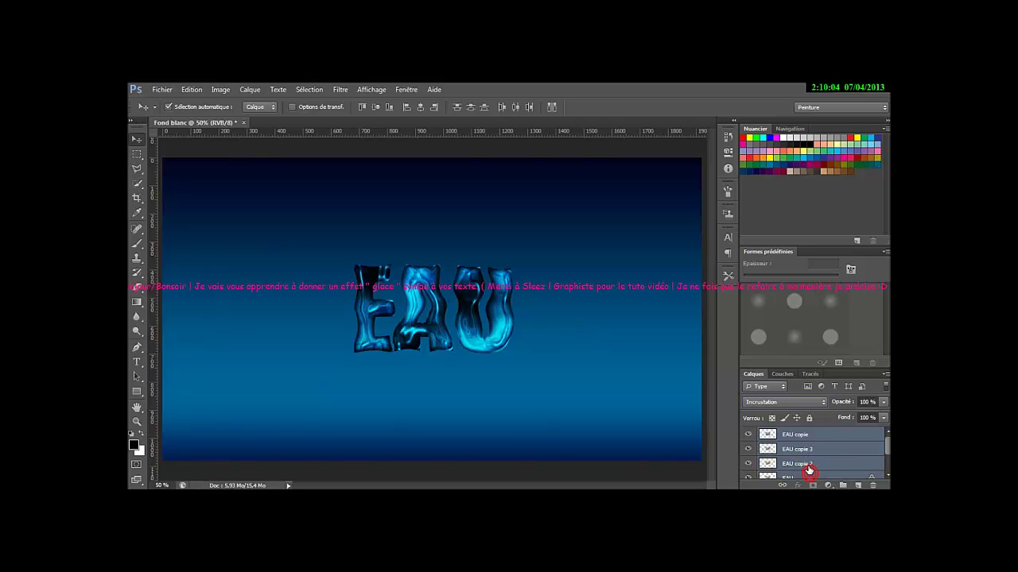
right_click(799, 450)
key(ctrl+g)
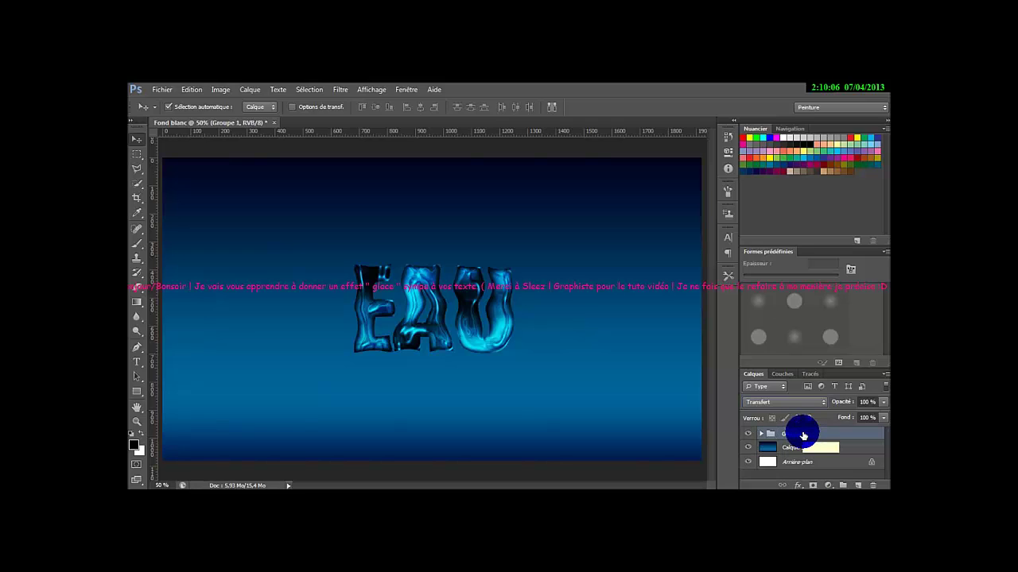
double_click(799, 435)
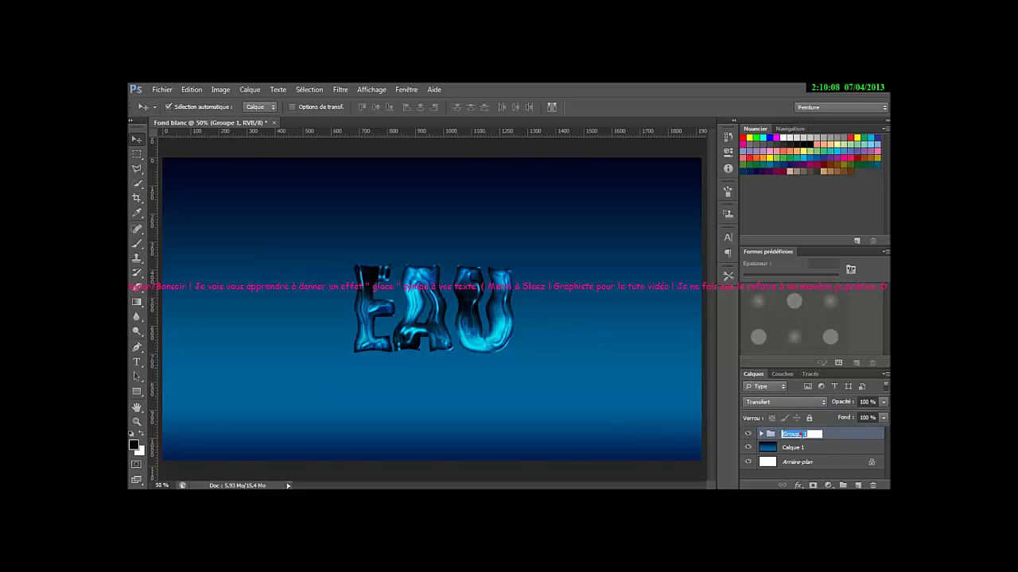
click(800, 435)
click(803, 435)
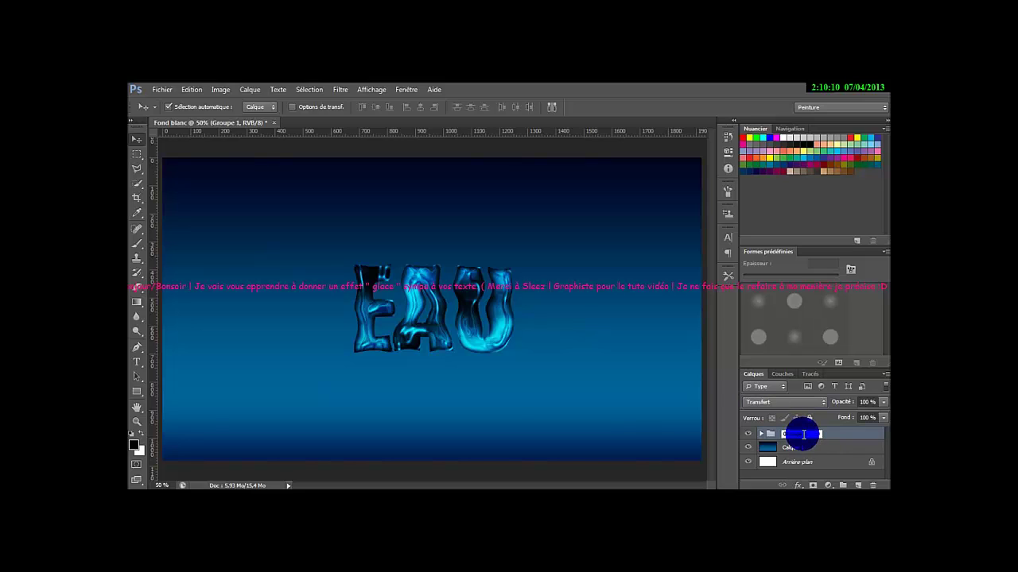
key(BackSpace)
text(EAU)
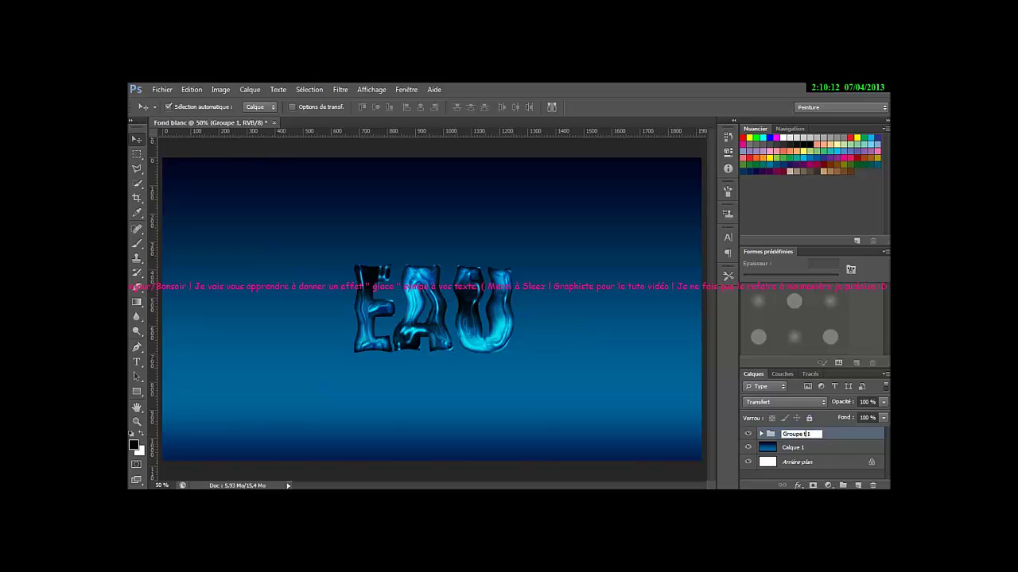
key(Return)
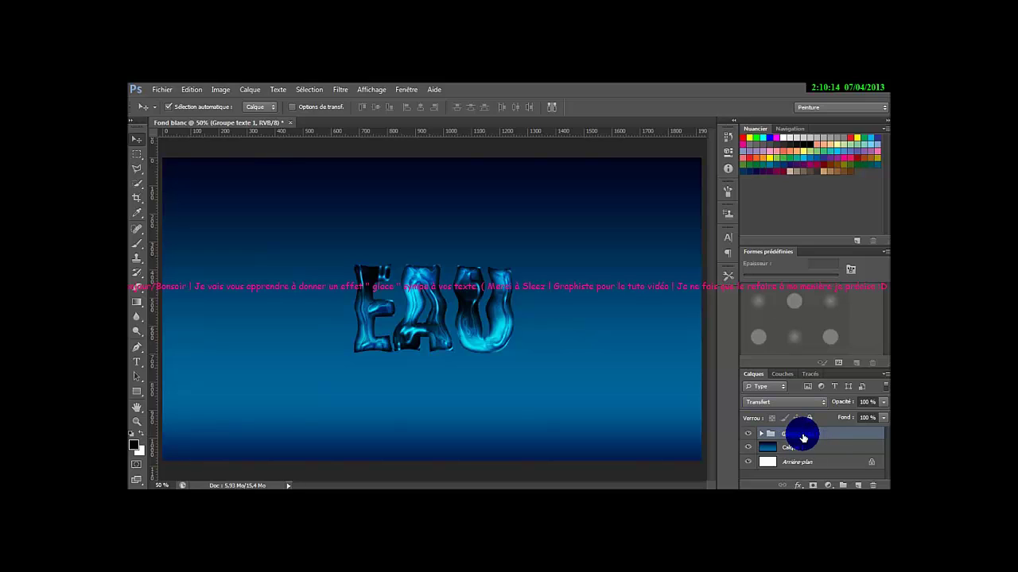
- Set the opacity of the EAU copie layer to 40 % and the EAU copie 2 layer to 30 % inside Groupe texte 1
click(761, 435)
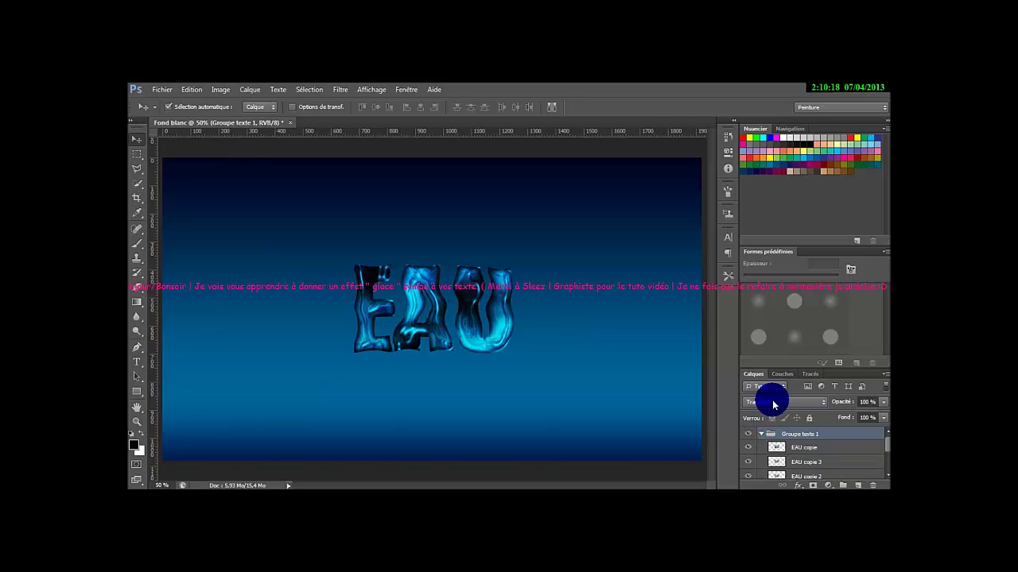
click(772, 403)
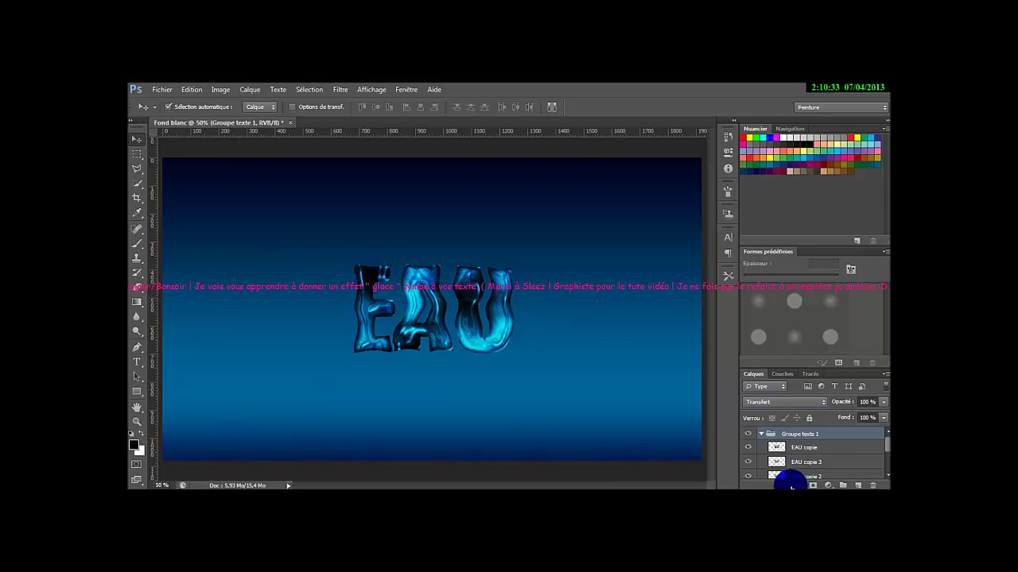
scroll(884, 473, down, 3)
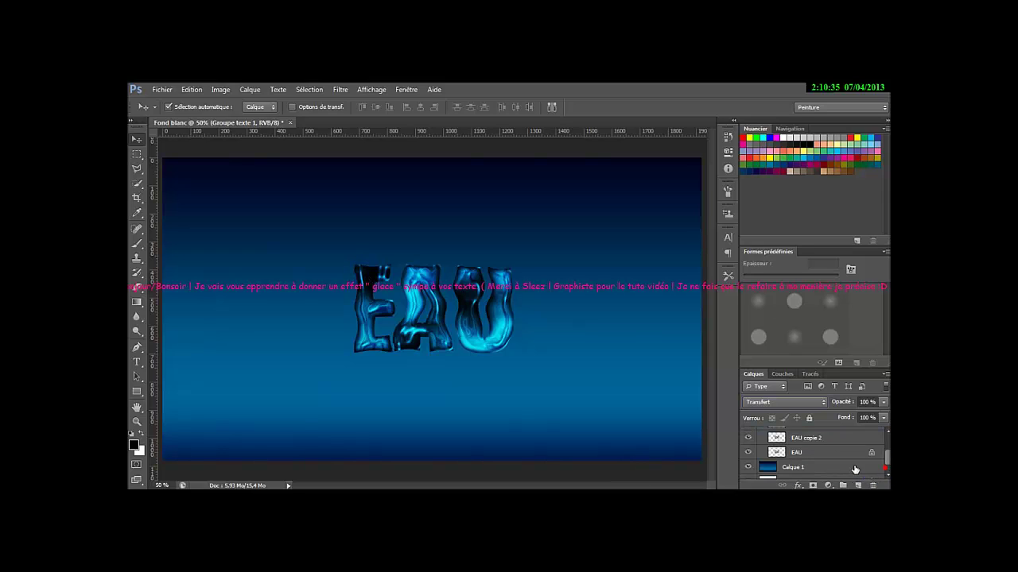
click(826, 451)
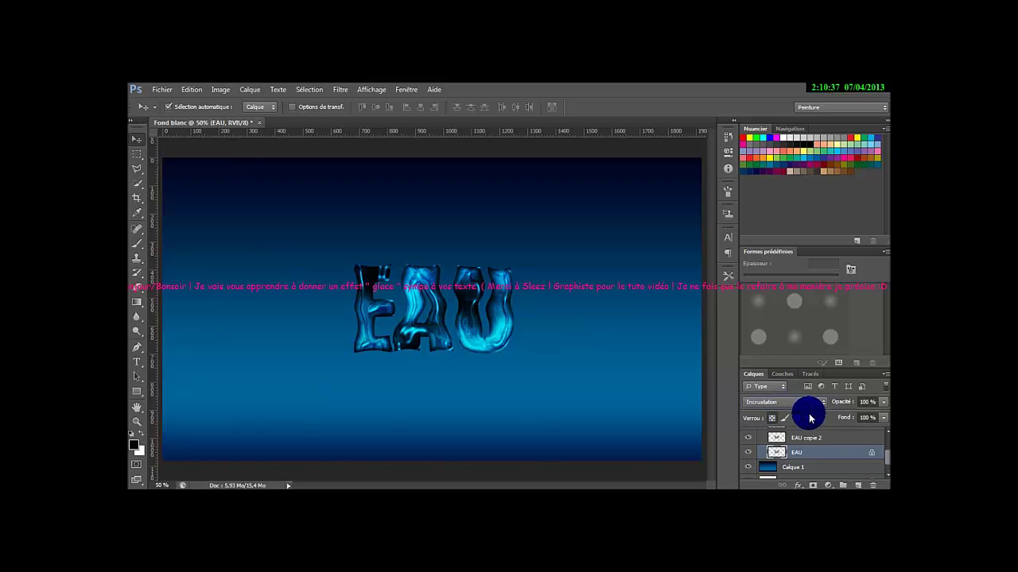
click(863, 402)
drag(809, 413, 851, 409)
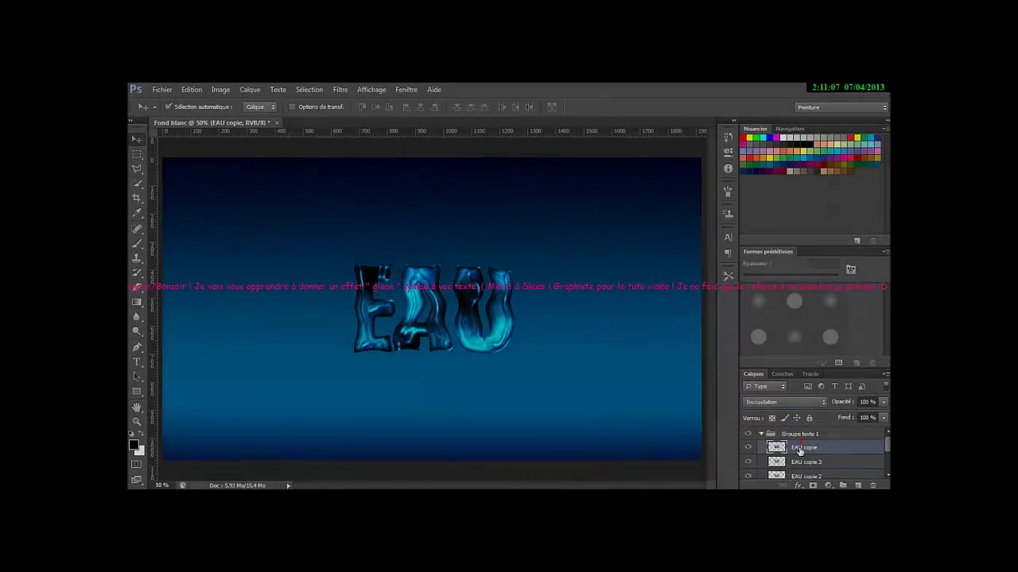
click(800, 451)
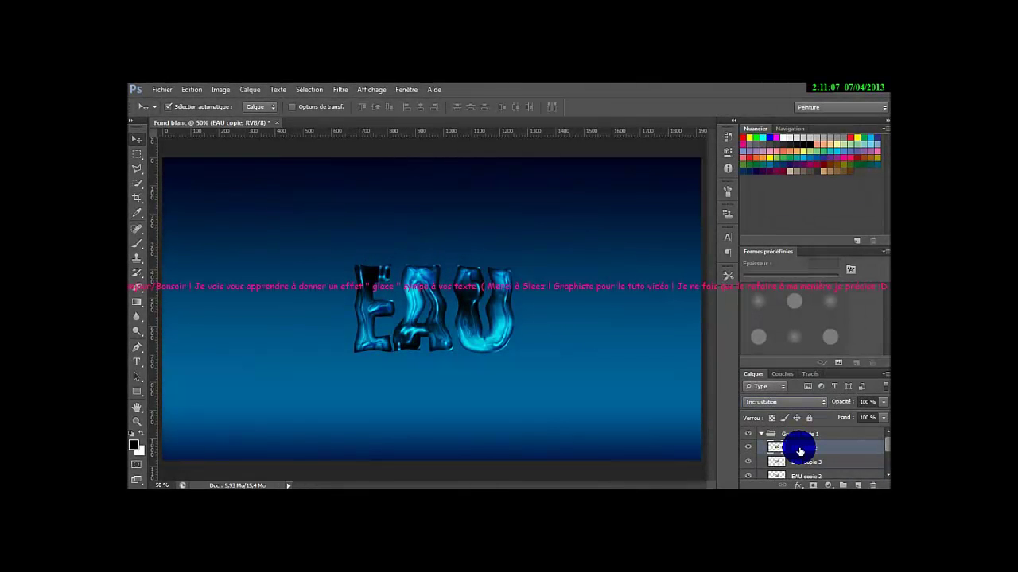
click(842, 403)
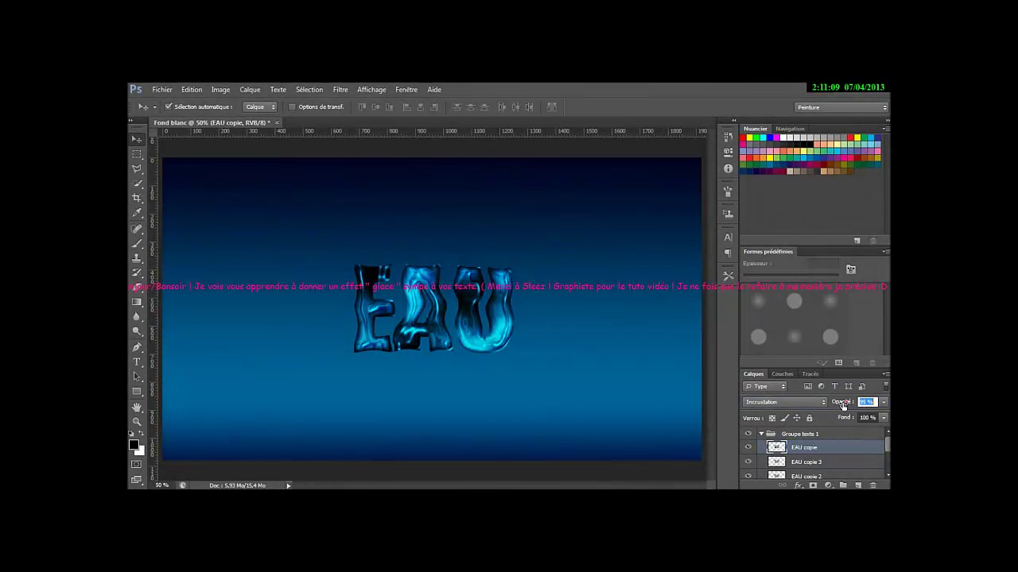
drag(795, 408, 792, 404)
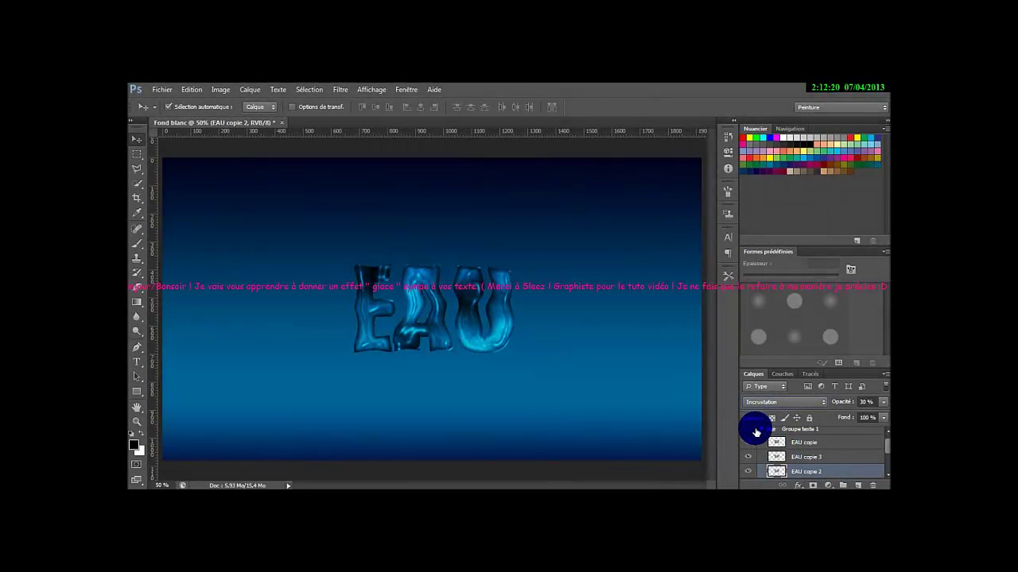
click(757, 432)
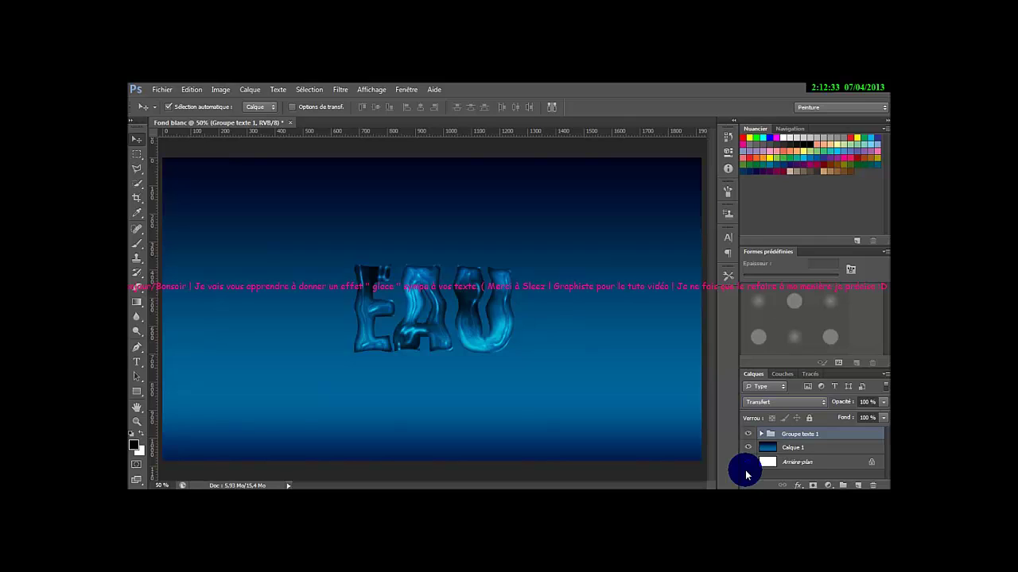
- Duplicate Groupe texte 1 and flip the four EAU layers of the copy vertically with Symétrie axe vertical
key(ctrl+j)
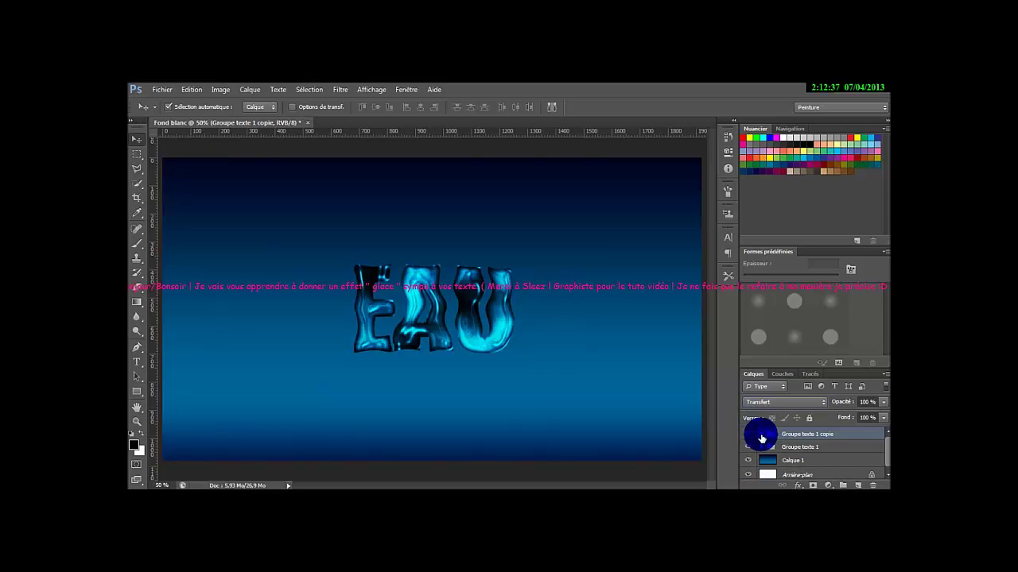
click(760, 435)
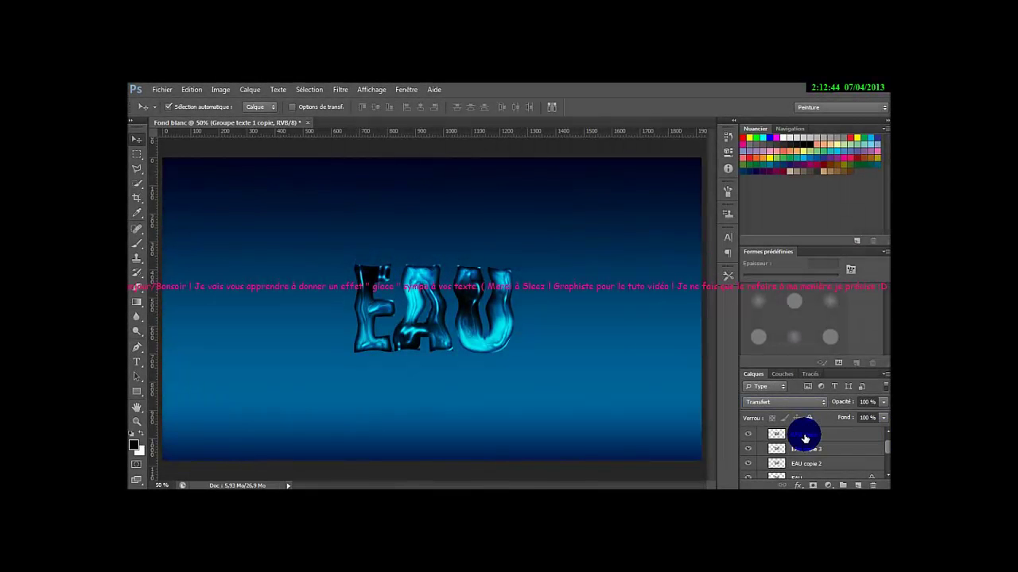
click(803, 434)
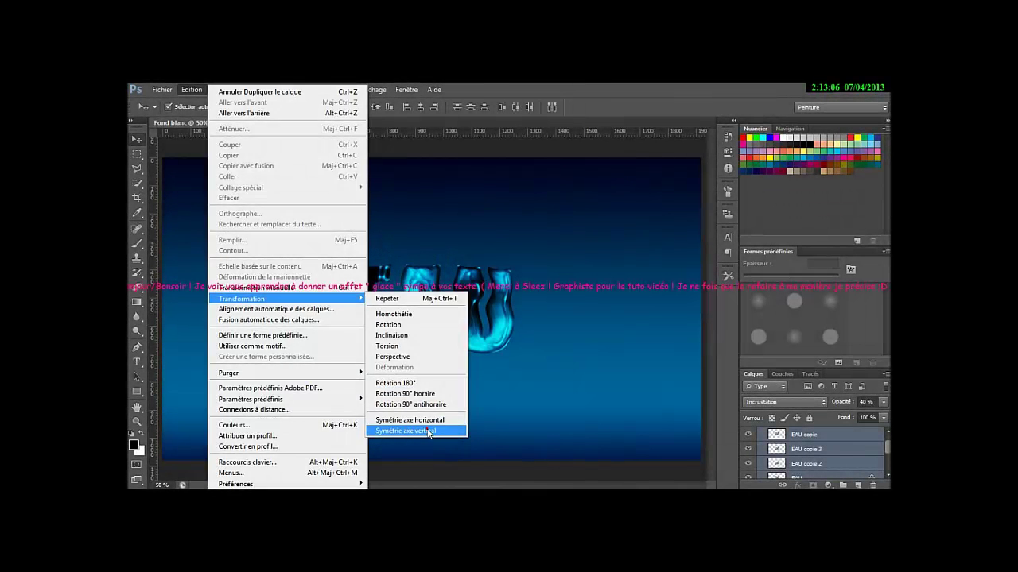
click(428, 431)
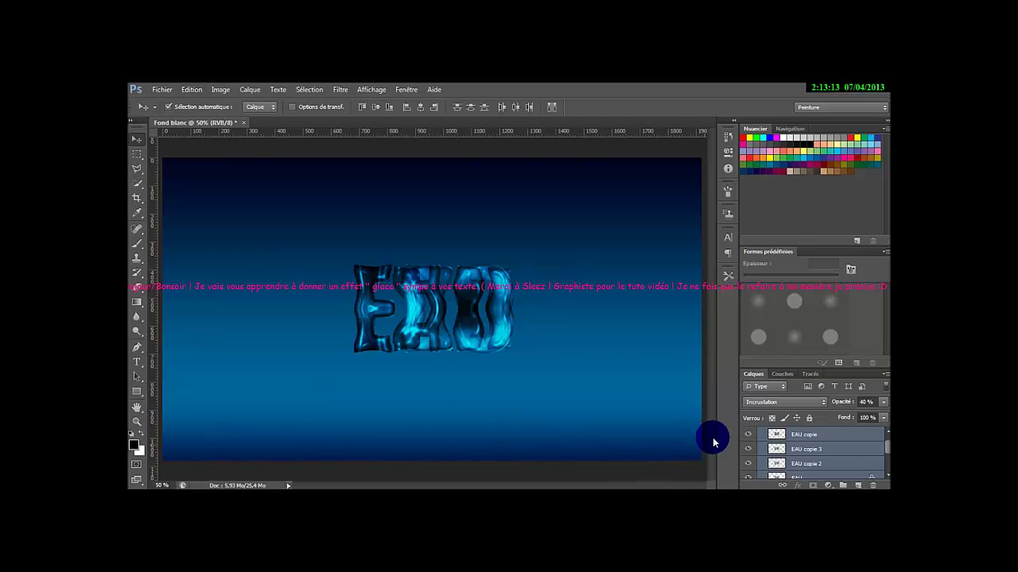
- Move the flipped EAU layers of Groupe texte 1 copie directly beneath the original text as a reflection and collapse the group
click(790, 439)
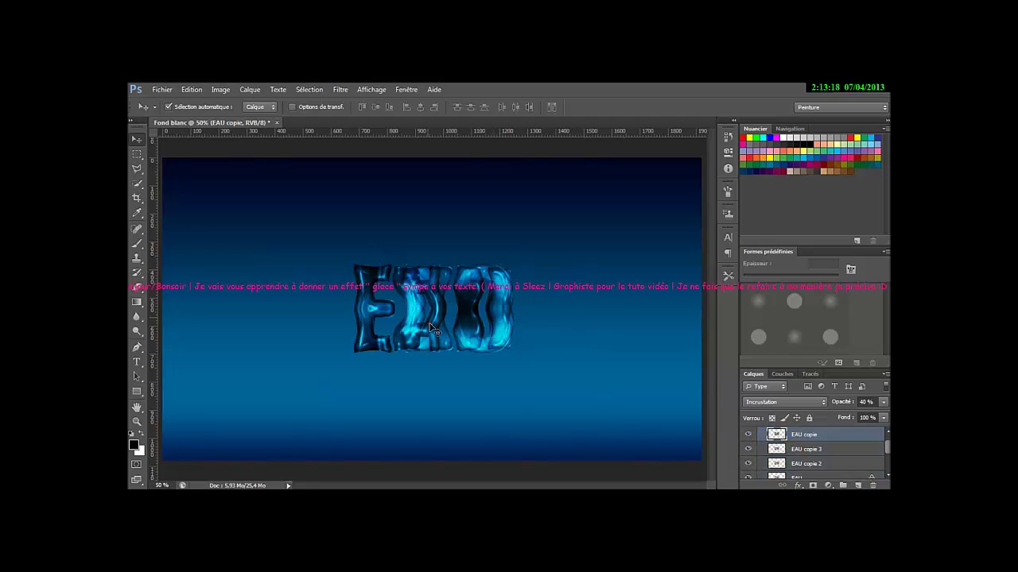
drag(430, 374, 427, 411)
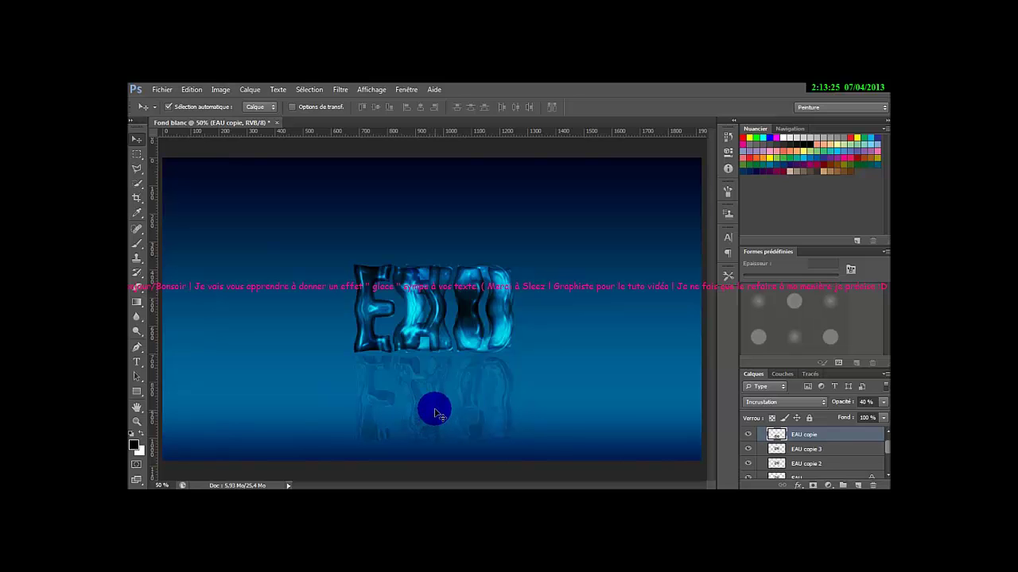
click(427, 268)
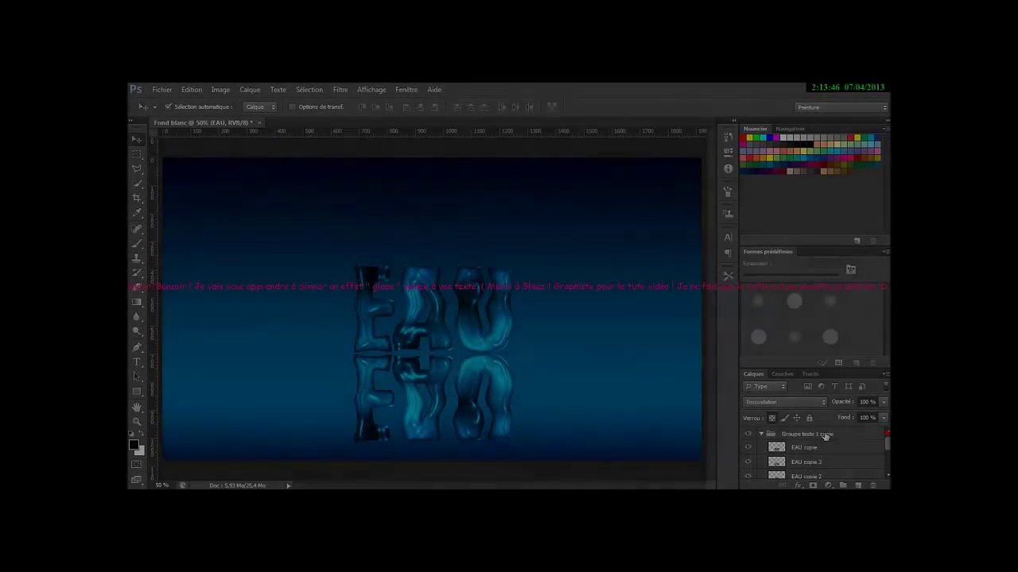
click(761, 434)
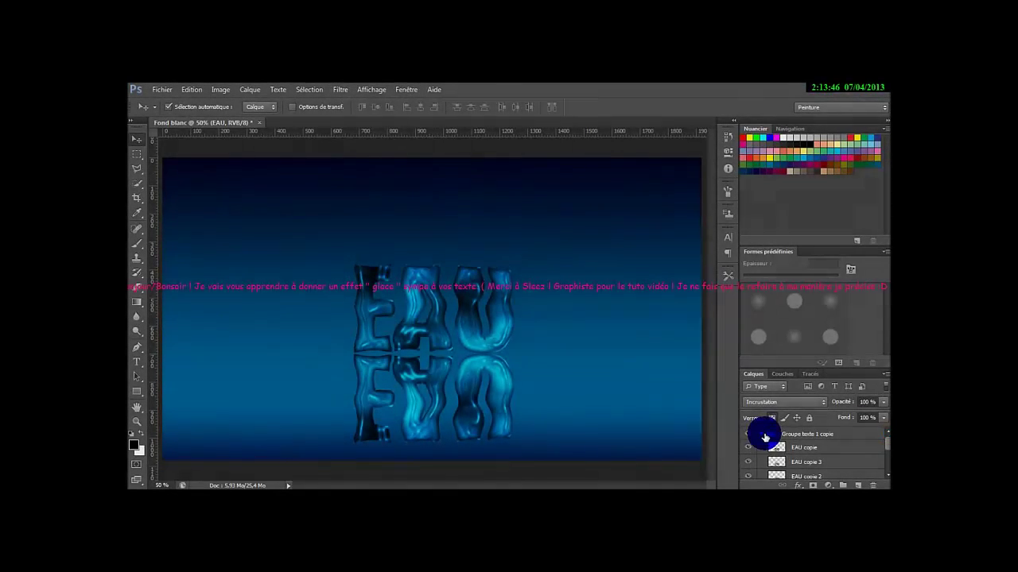
click(759, 437)
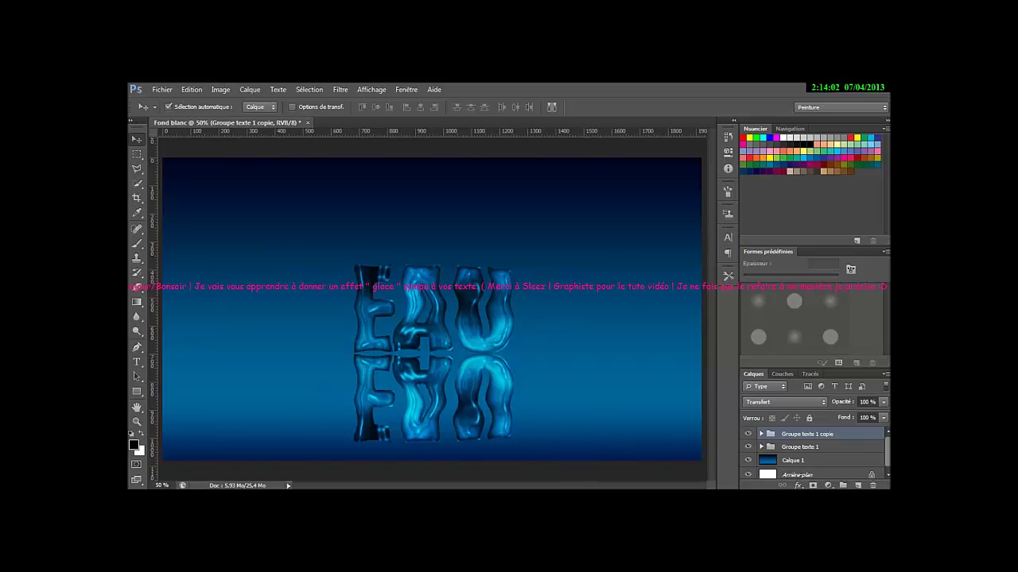
- Add a layer mask to Groupe texte 1 copie and choose the black-to-transparent preset for the Gradient tool
click(812, 485)
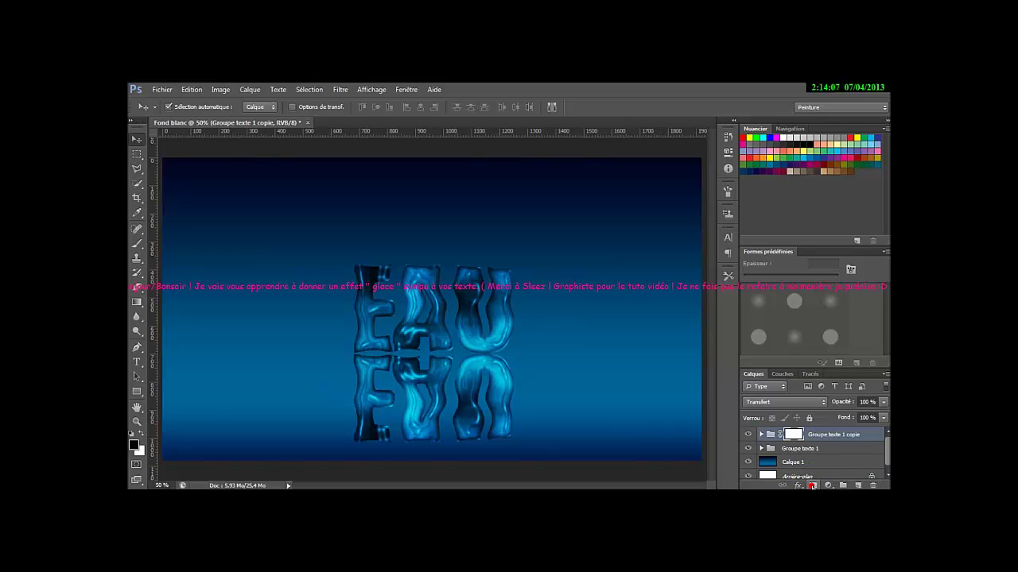
click(136, 304)
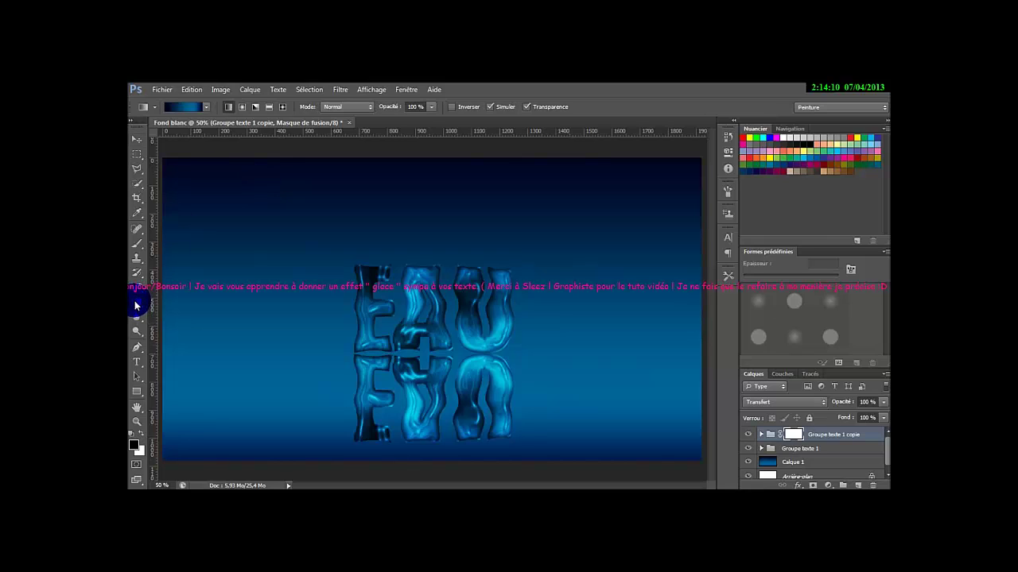
click(206, 108)
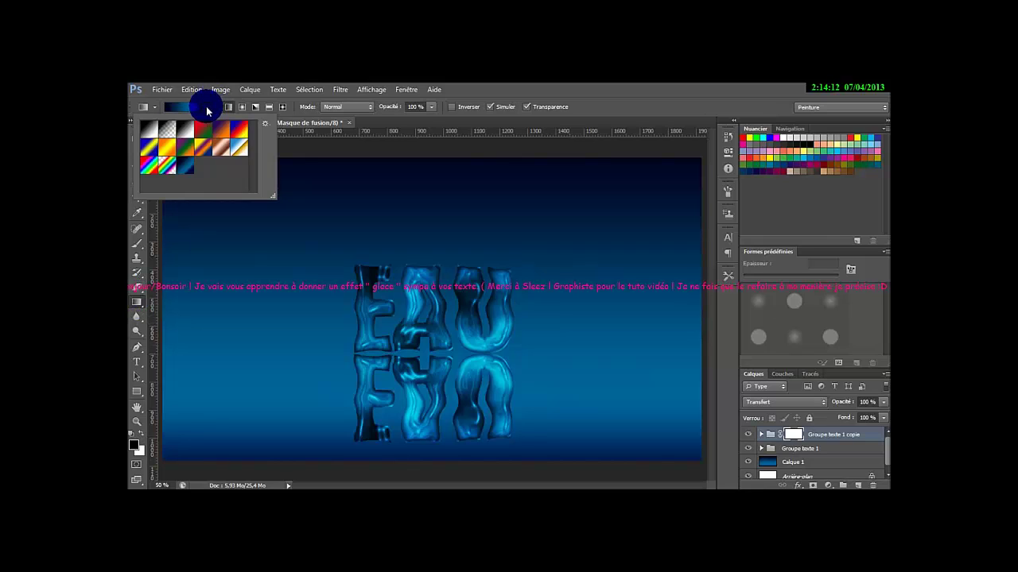
click(178, 133)
click(163, 130)
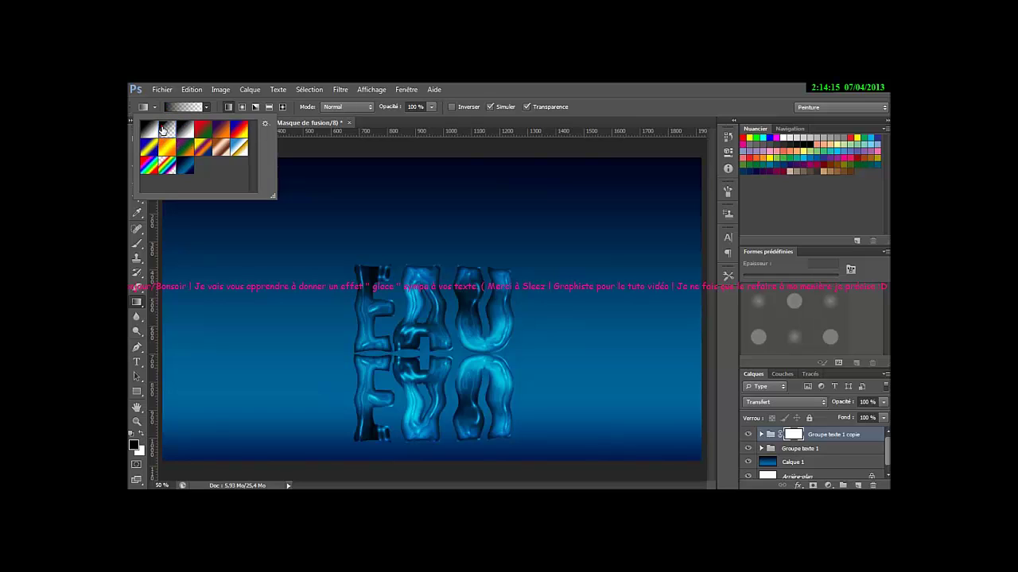
click(202, 108)
click(205, 108)
click(209, 108)
click(208, 108)
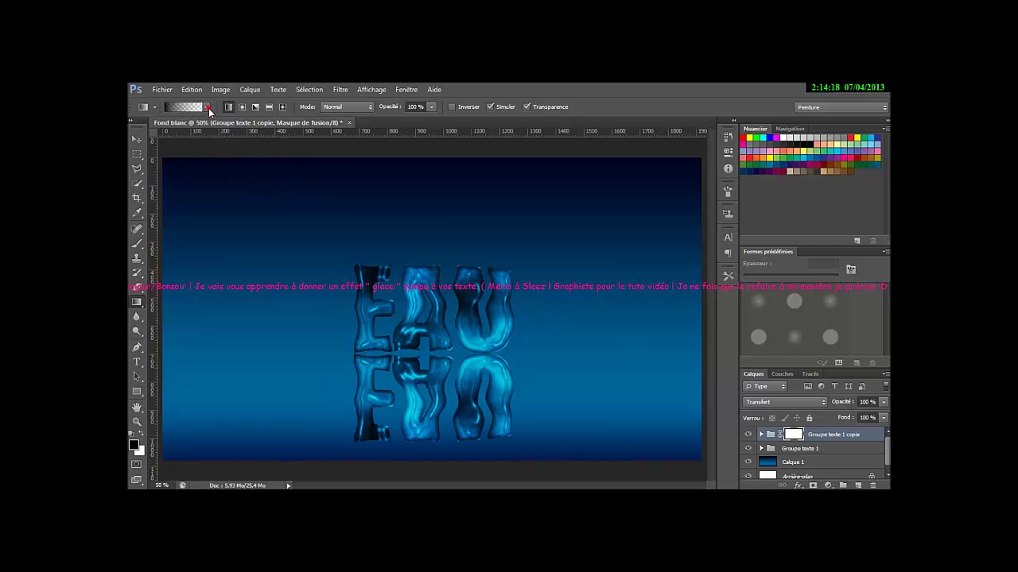
click(226, 209)
- Draw upward vertical gradients on the mask of Groupe texte 1 copie to fade out the lower part of the reflection
drag(434, 451, 435, 262)
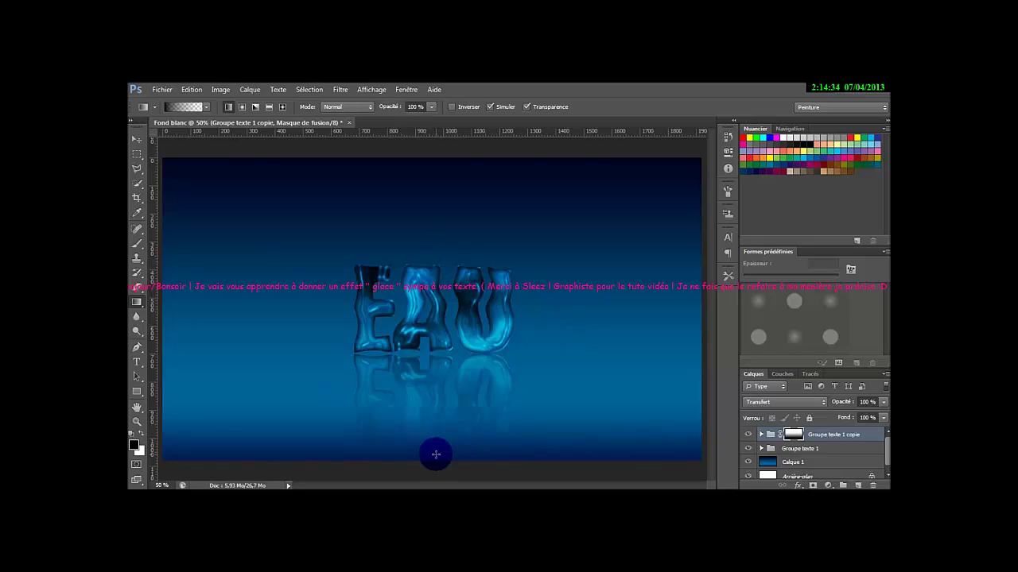
drag(440, 467, 441, 321)
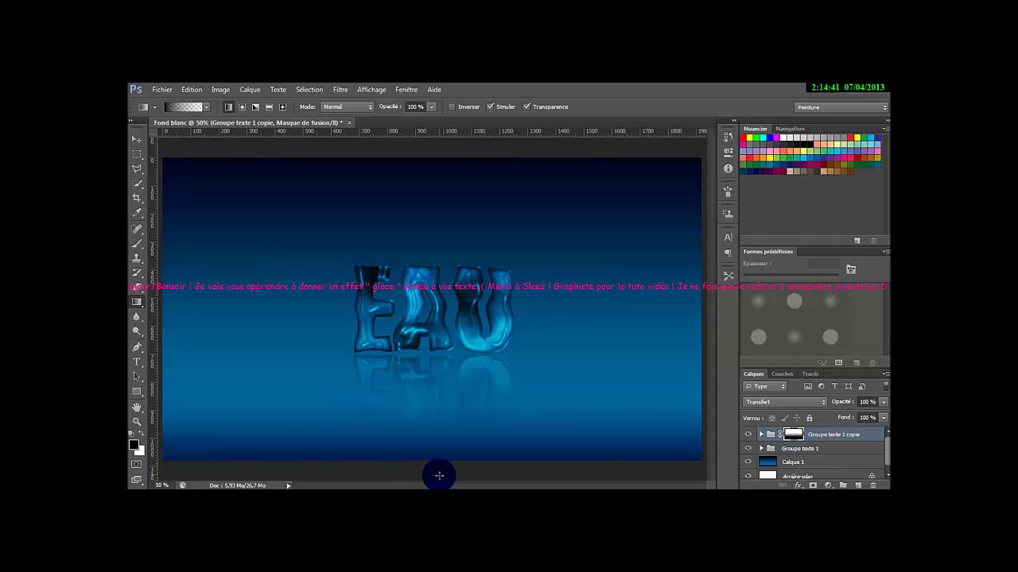
drag(440, 476, 442, 380)
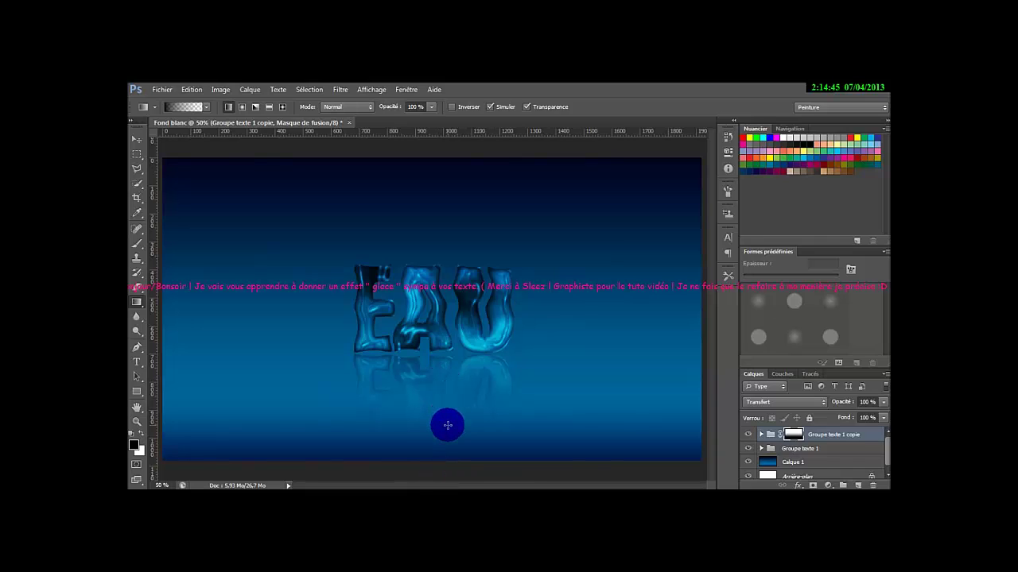
drag(447, 481, 443, 357)
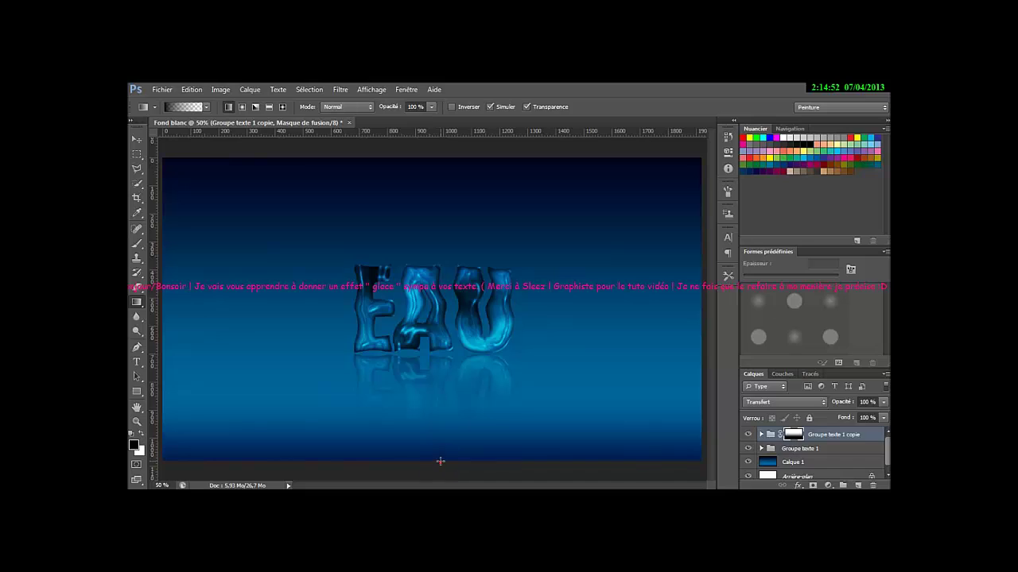
drag(439, 430, 439, 400)
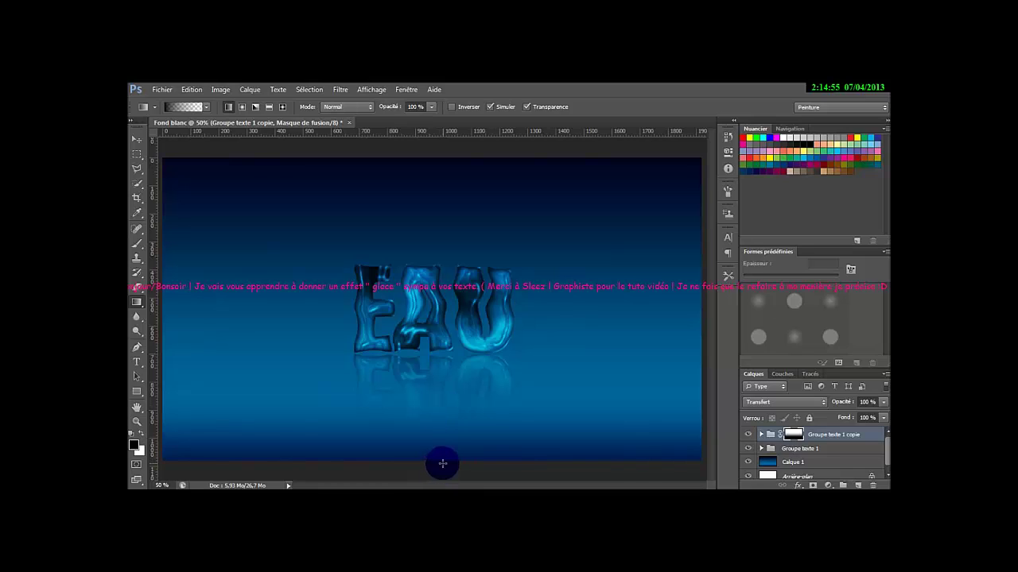
drag(452, 461, 445, 305)
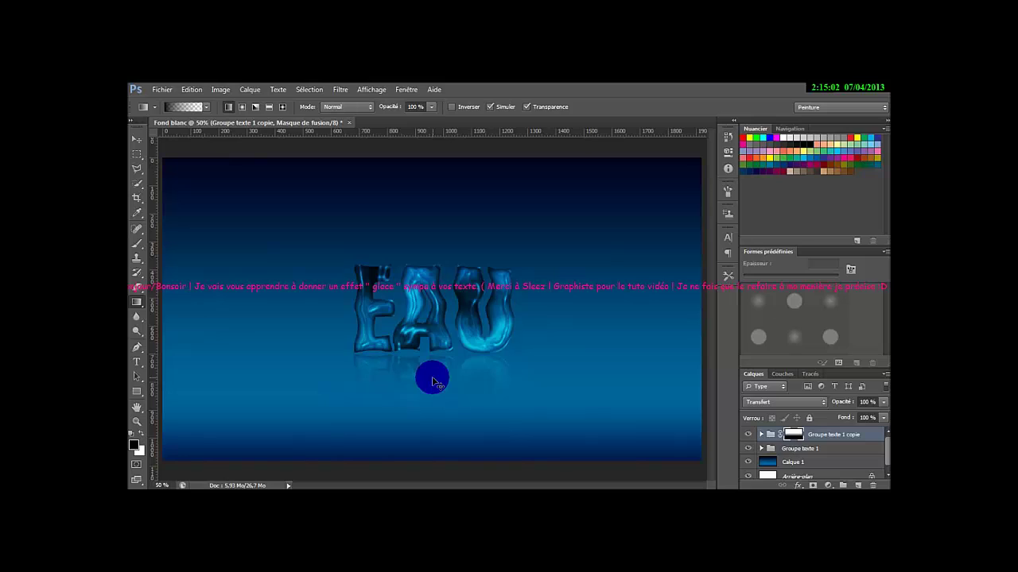
mouse_move(444, 395)
mouse_down()
mouse_move(447, 480)
mouse_move(438, 452)
mouse_move(452, 328)
mouse_up()
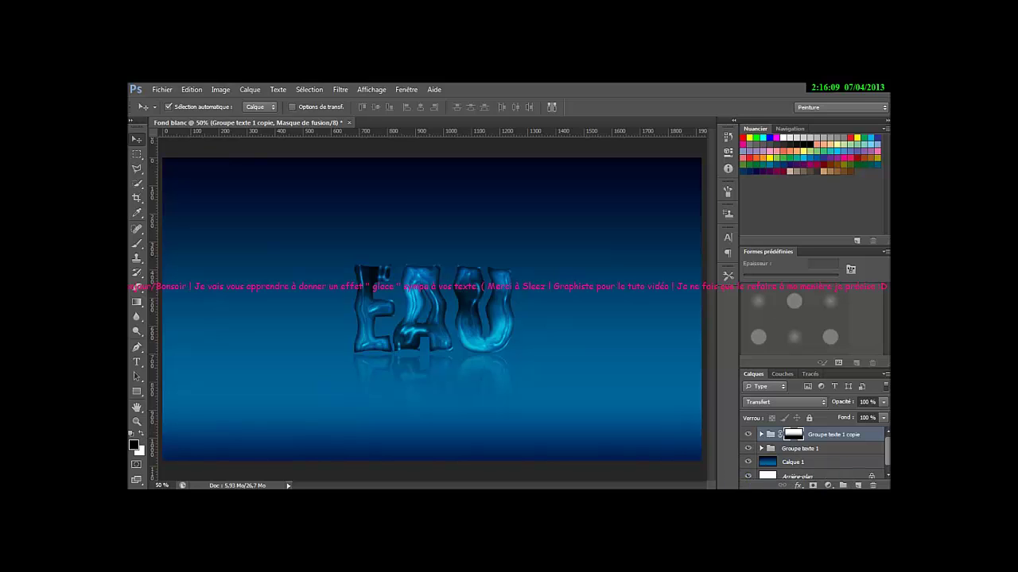
- Create a new layer above the text groups and fill it with black using the Paint Bucket
key(ctrl+shift+n)
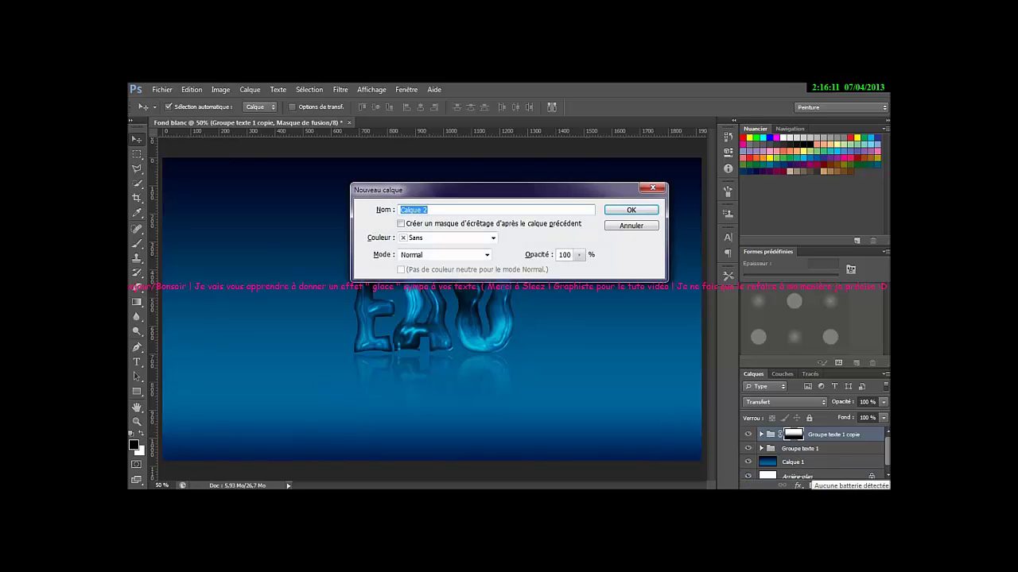
key(Return)
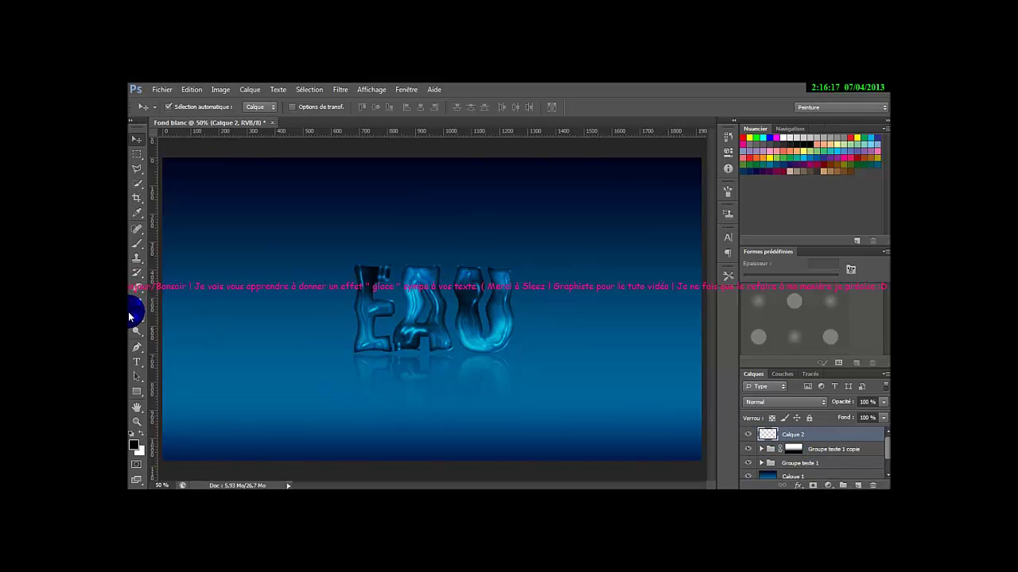
drag(134, 297, 164, 311)
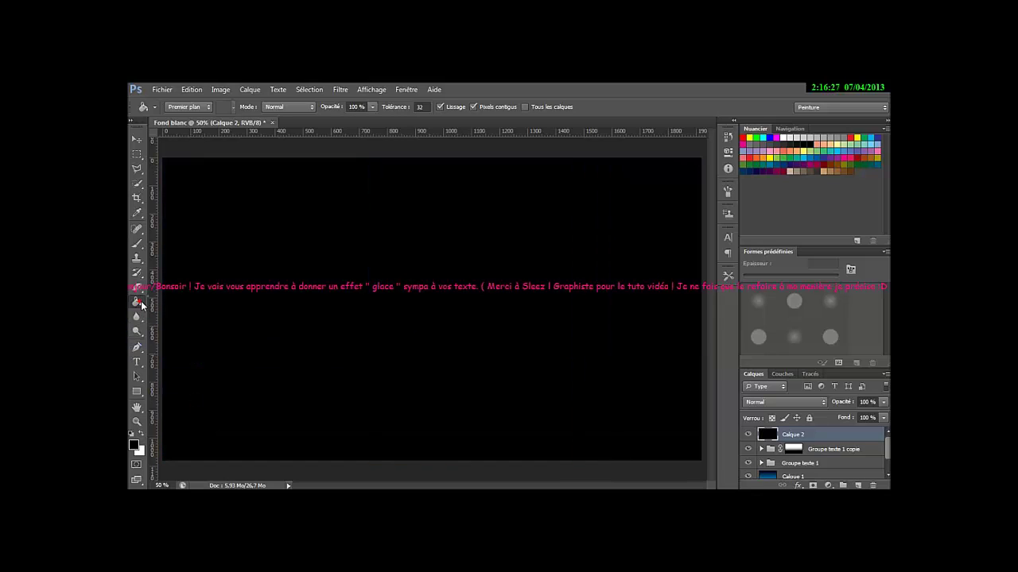
- Add a mask to the black layer and draw a short black-to-transparent gradient towards the canvas's lower-left corner, keeping only that corner dark
drag(141, 304, 159, 298)
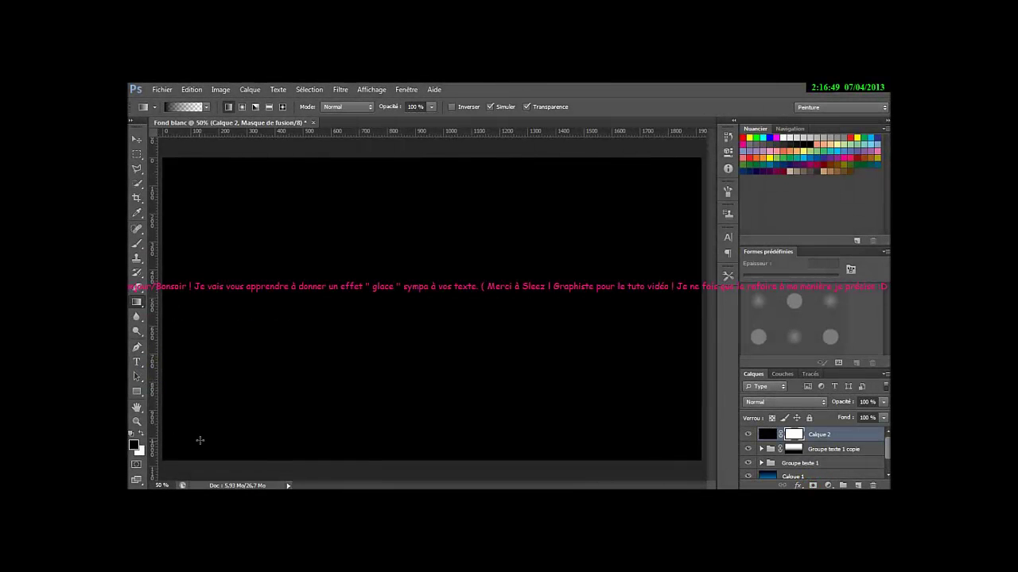
drag(194, 421, 161, 462)
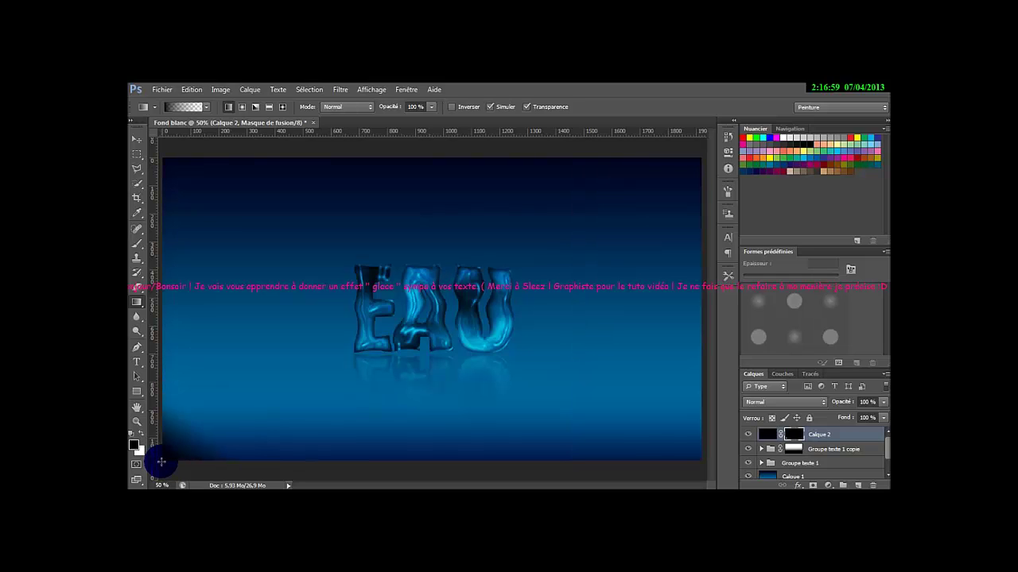
- Undo the gradients on the black layer's mask and redraw a diagonal one towards the canvas's lower-left corner, darkening a wider area there
key(ctrl+z)
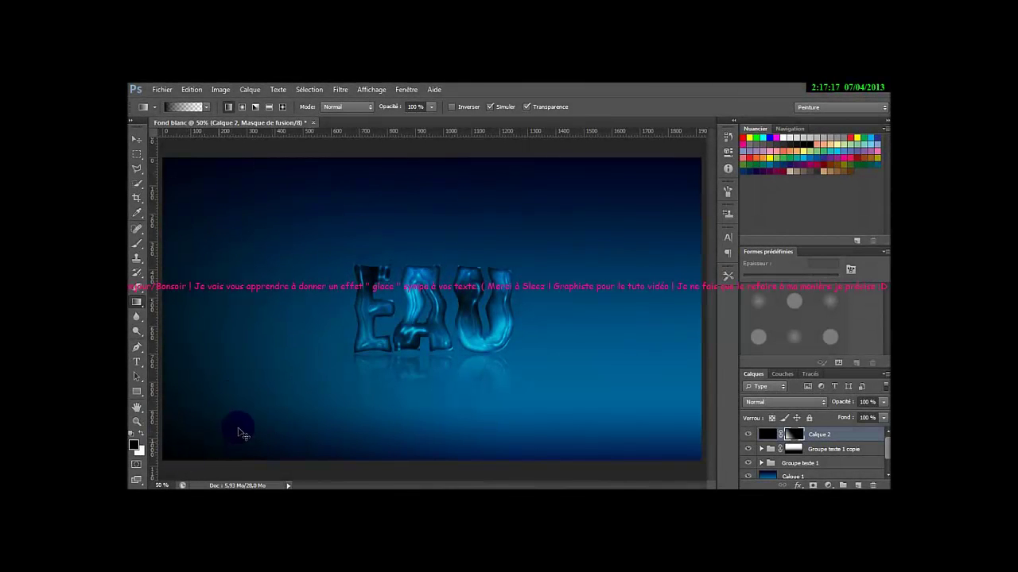
key(ctrl+z)
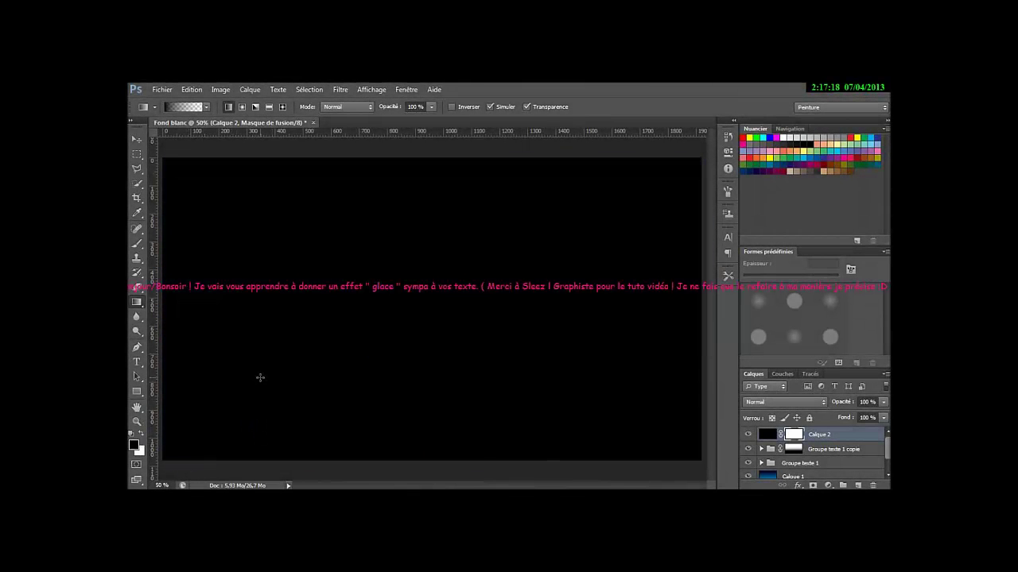
drag(273, 354, 152, 462)
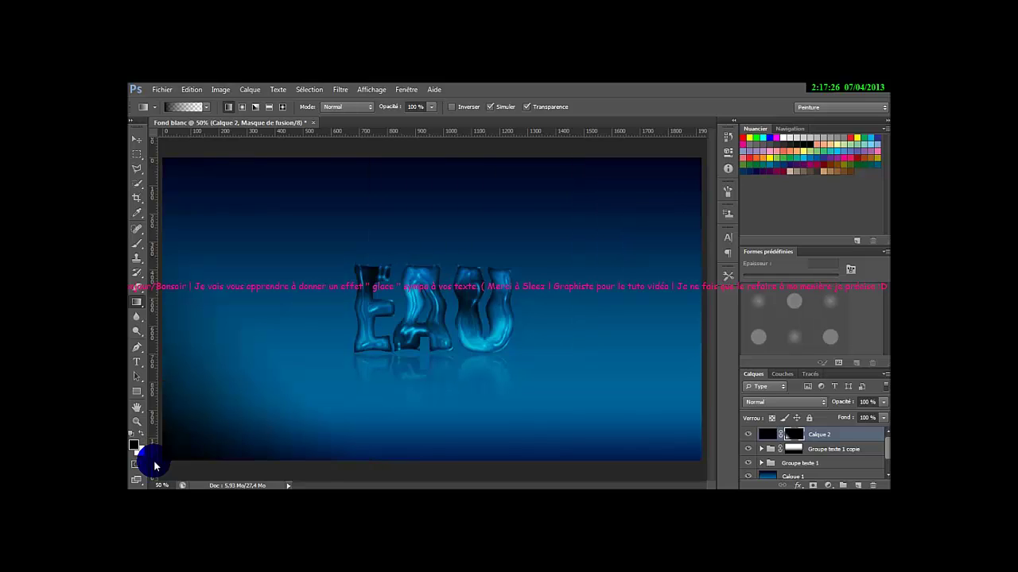
key(ctrl+z)
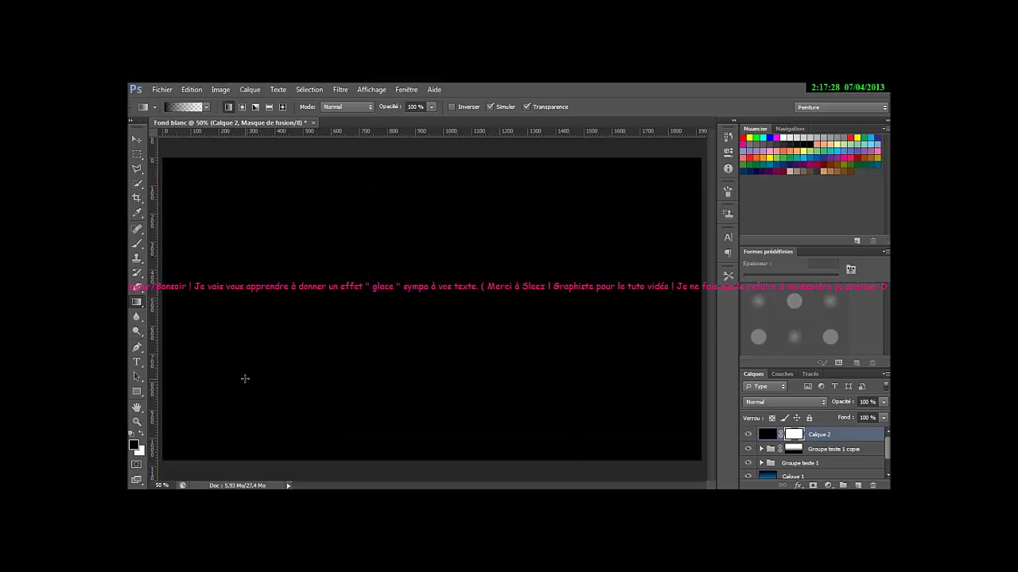
drag(245, 378, 159, 462)
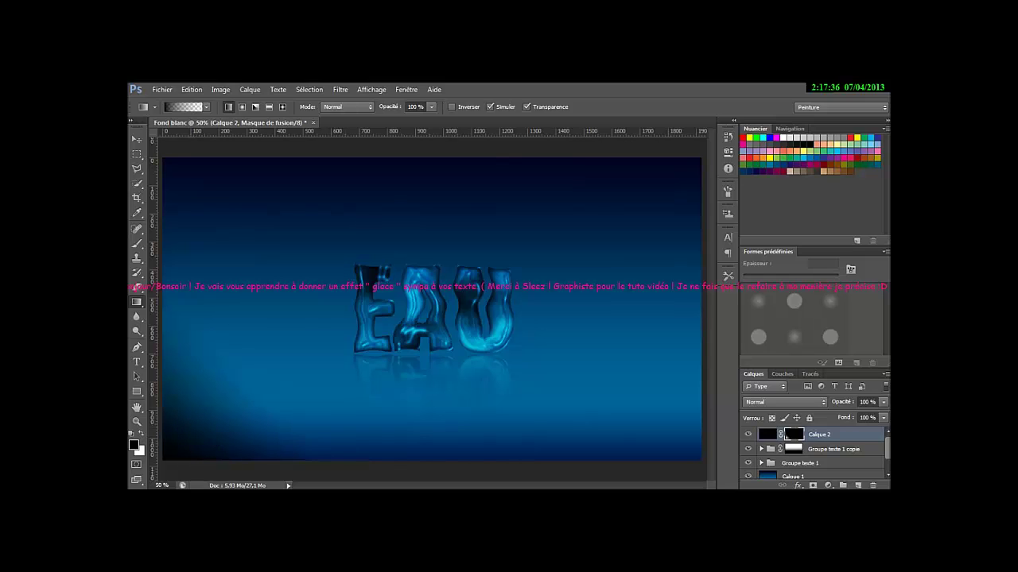
- Apply the layer mask of Calque 2 permanently to the layer
click(794, 434)
right_click(795, 434)
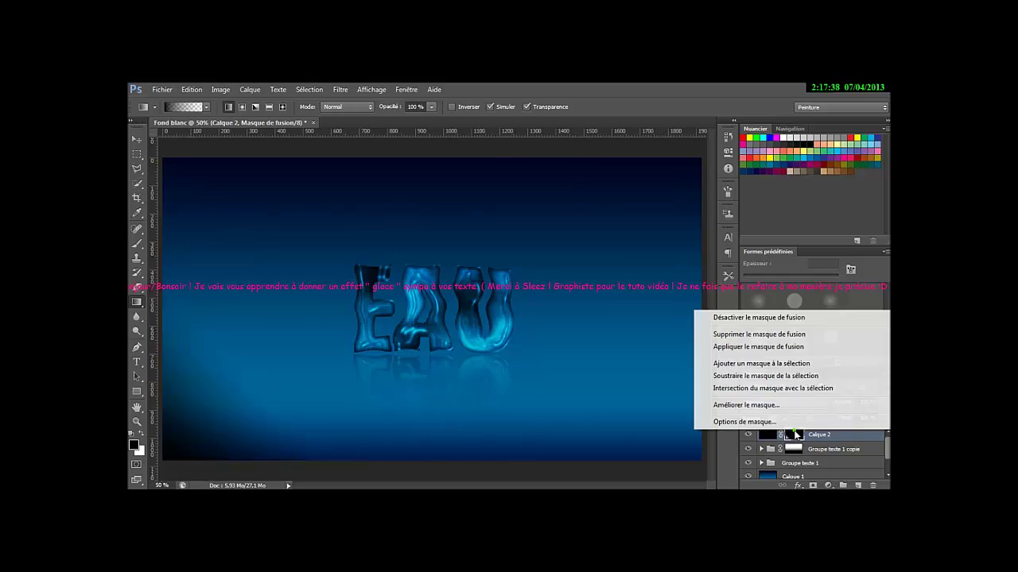
click(757, 347)
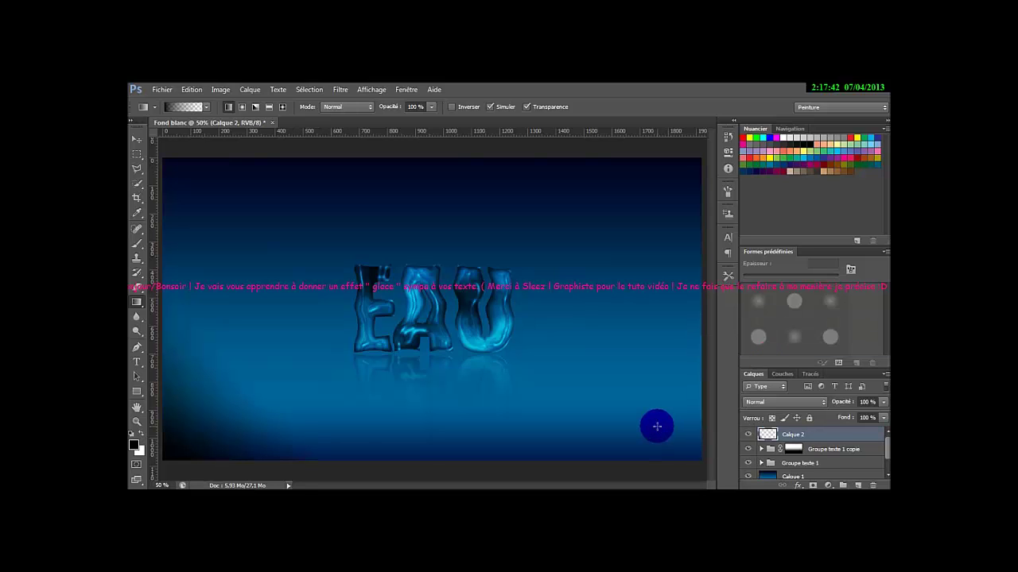
- Duplicate Calque 2, flip the copy vertically and move it up into the canvas's upper-left corner
key(ctrl+j)
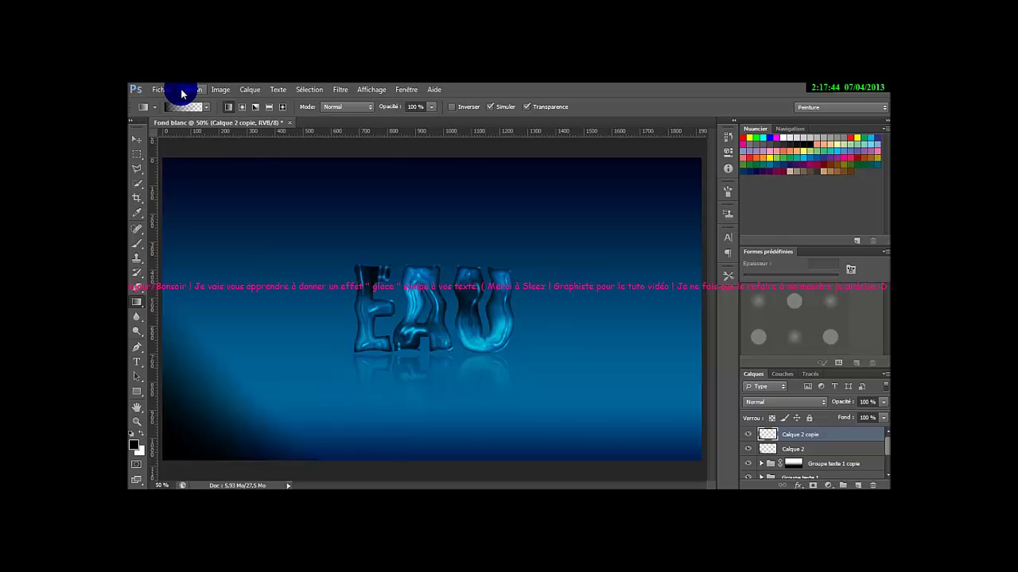
click(185, 90)
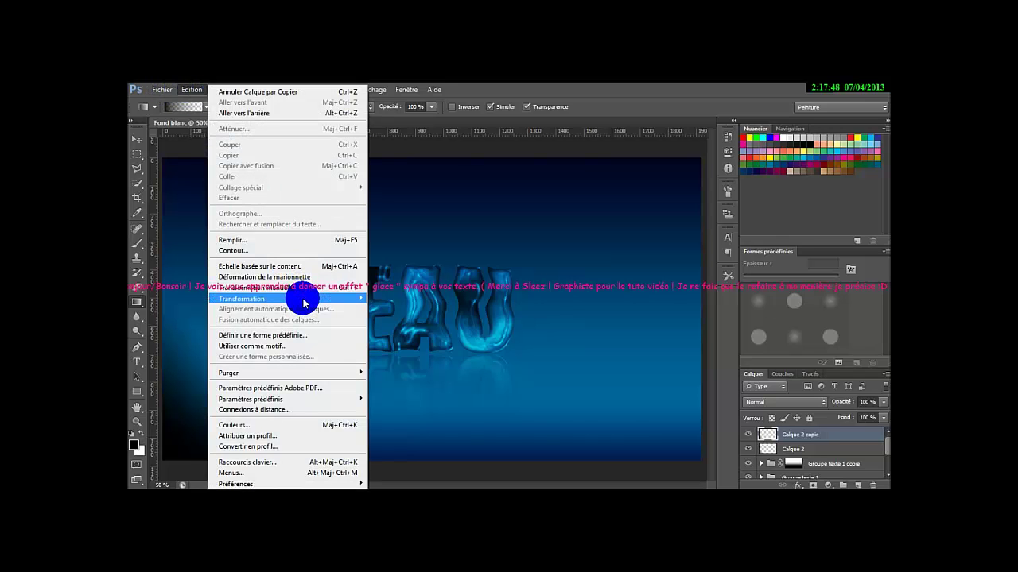
mouse_move(303, 303)
click(432, 429)
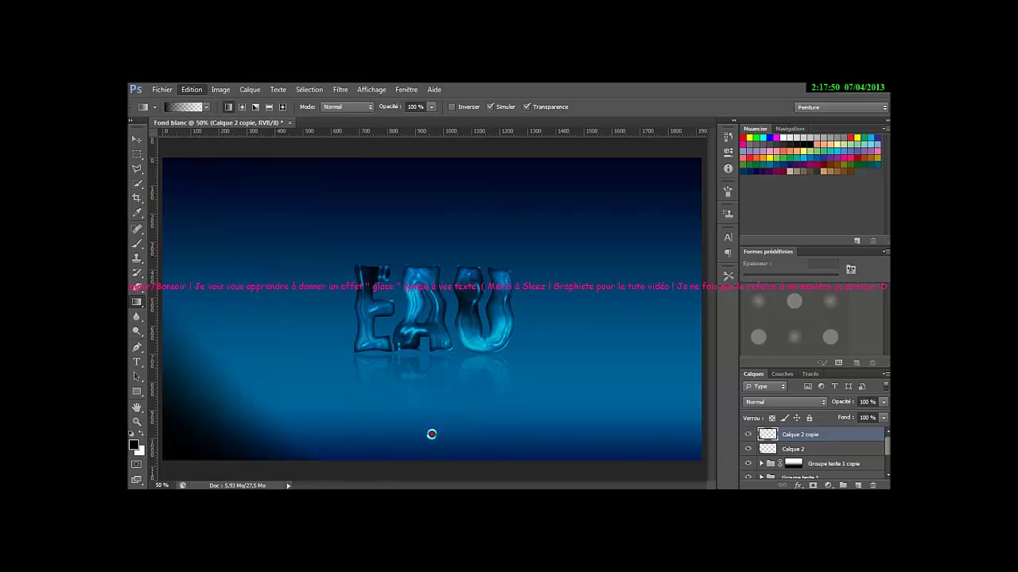
click(137, 138)
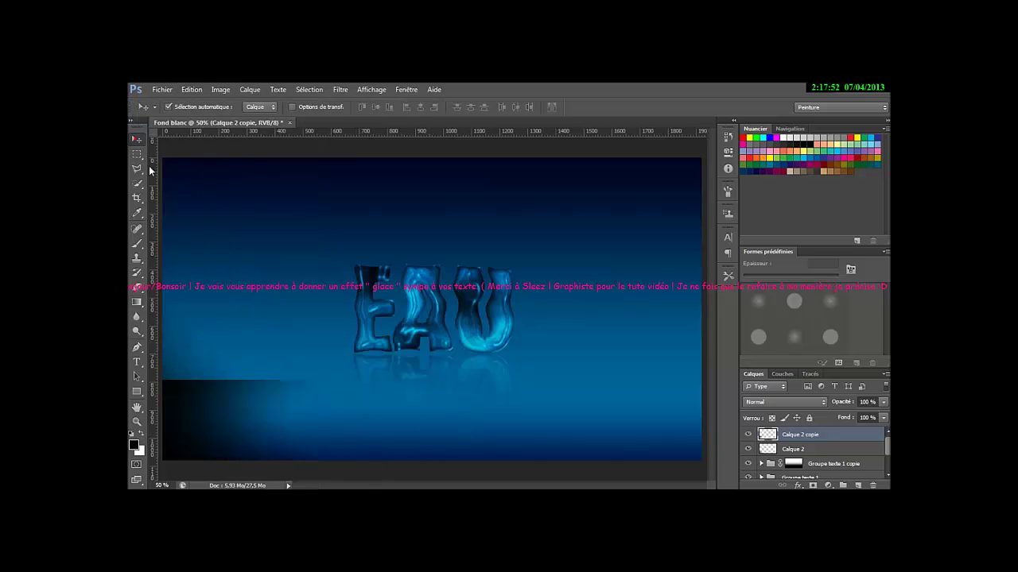
drag(228, 390, 227, 168)
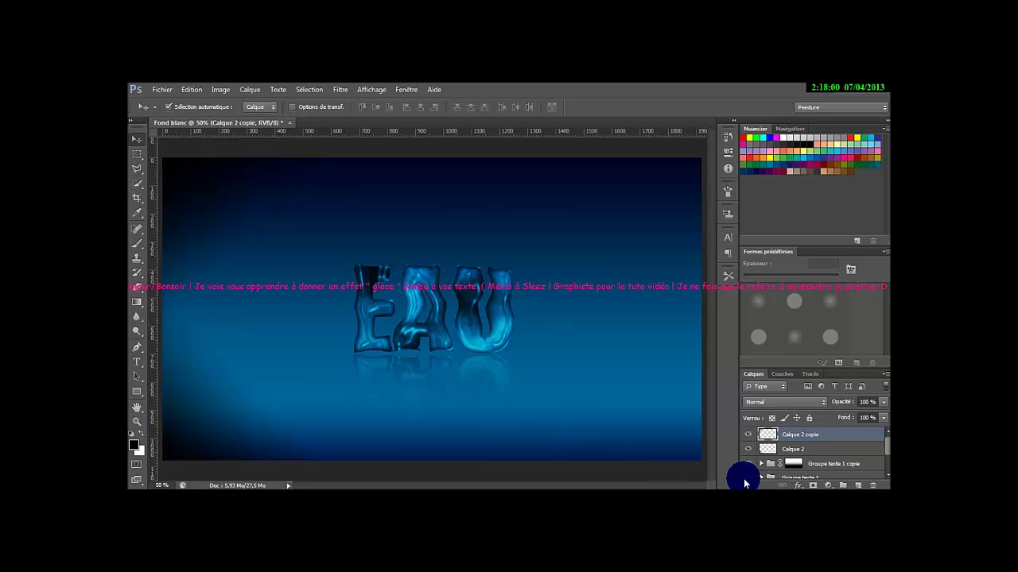
- Duplicate Calque 2 and Calque 2 copie together, flip the copies horizontally and move them to the canvas's right edge to darken those corners
shift+click(774, 450)
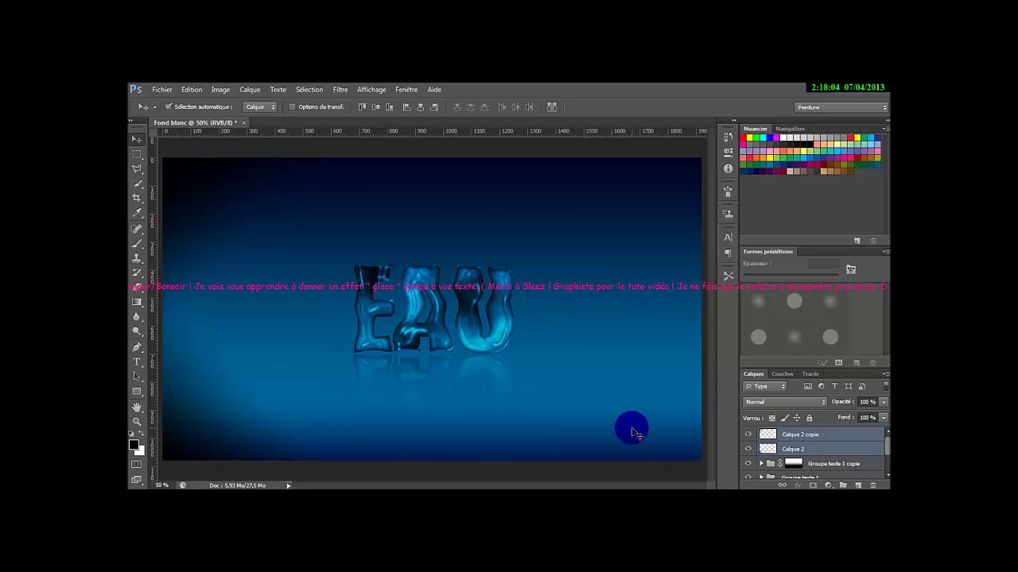
key(ctrl+j)
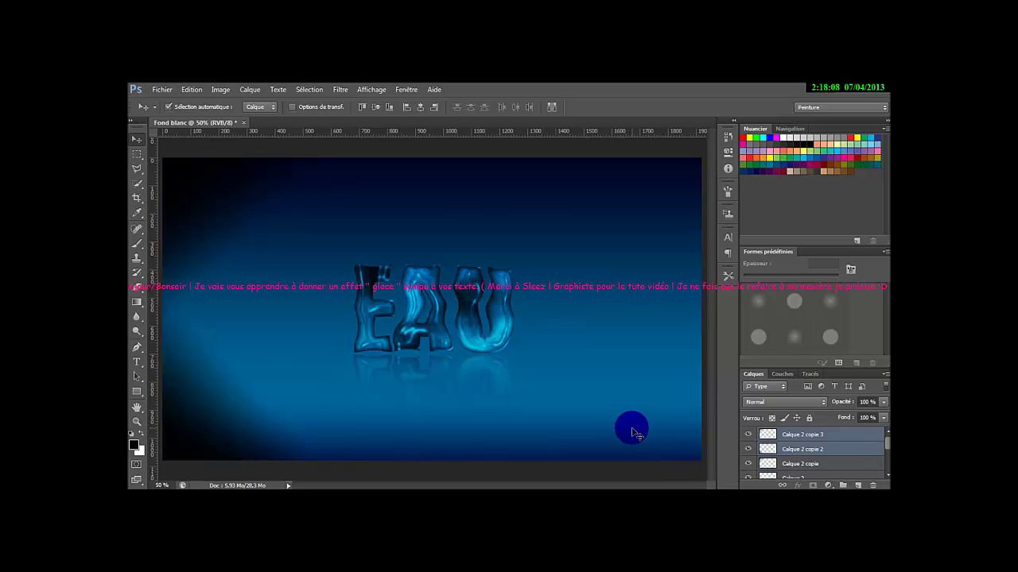
click(187, 89)
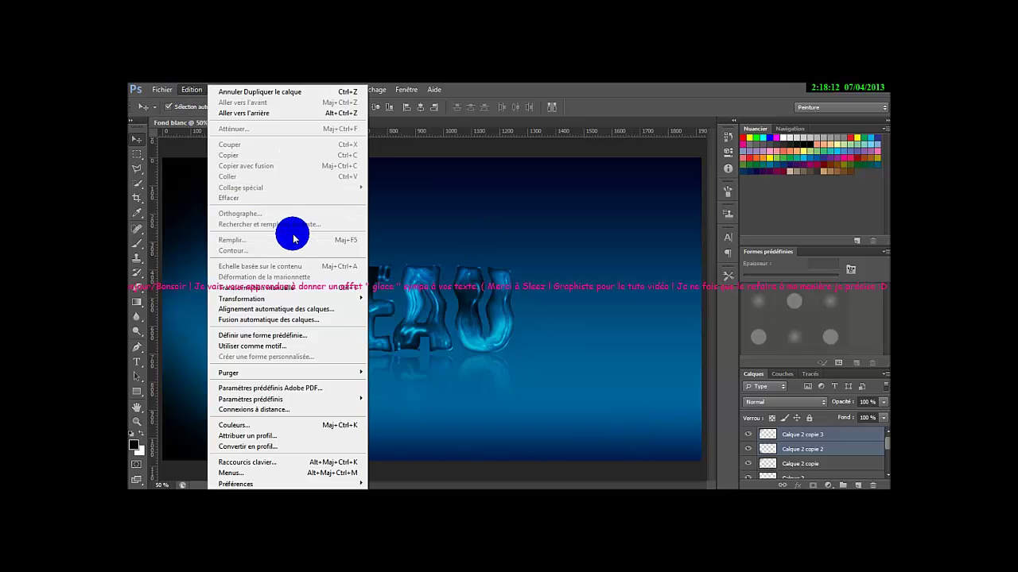
mouse_move(328, 300)
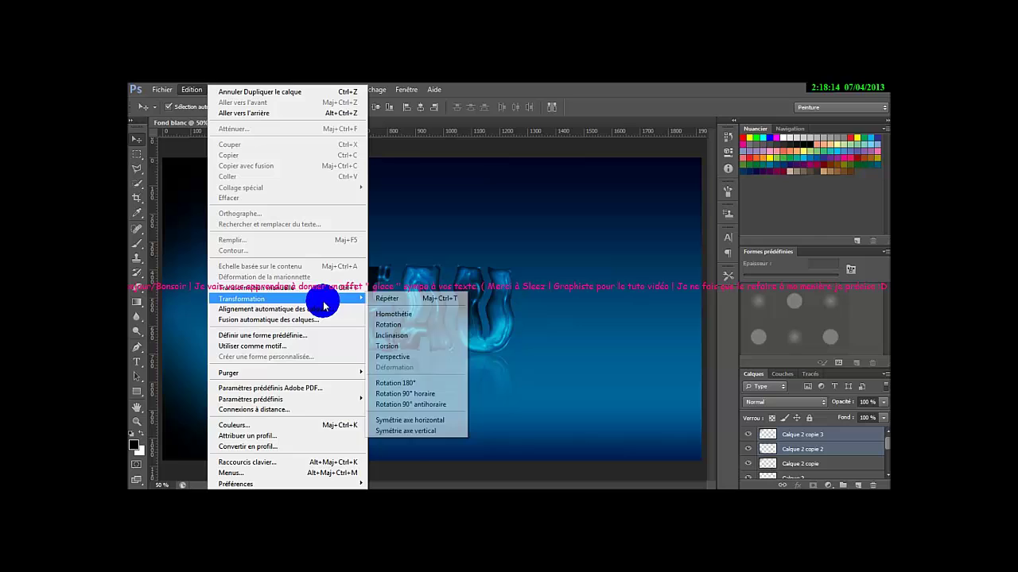
click(436, 421)
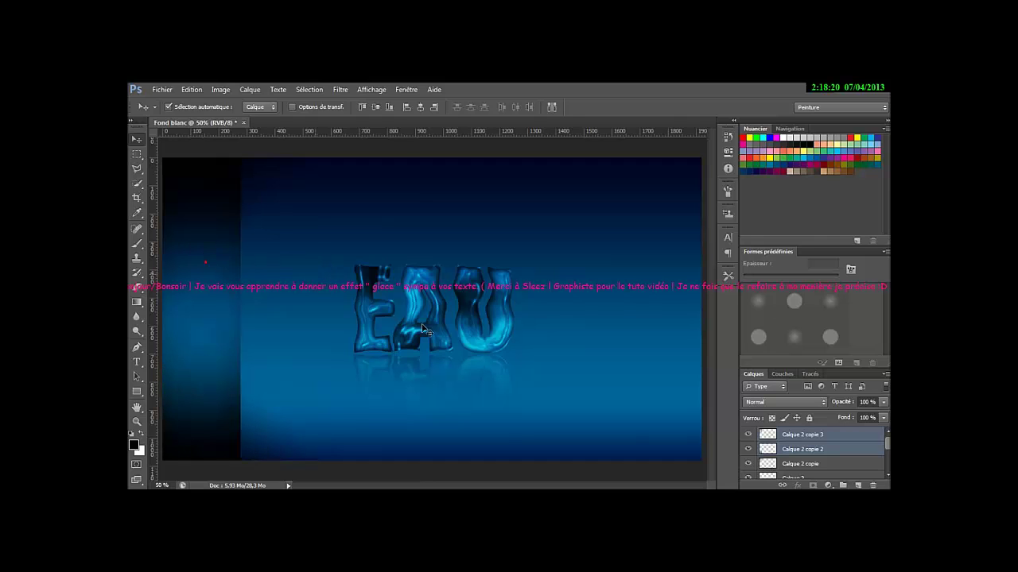
drag(606, 275, 472, 279)
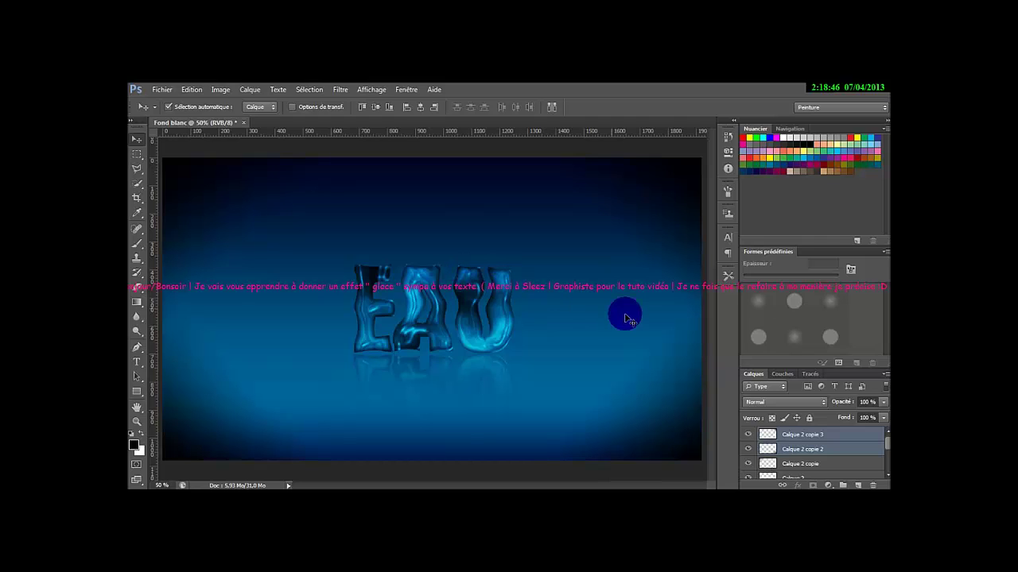
- Flatten the image into a single background layer and dismiss the Windows colour scheme prompt
click(787, 434)
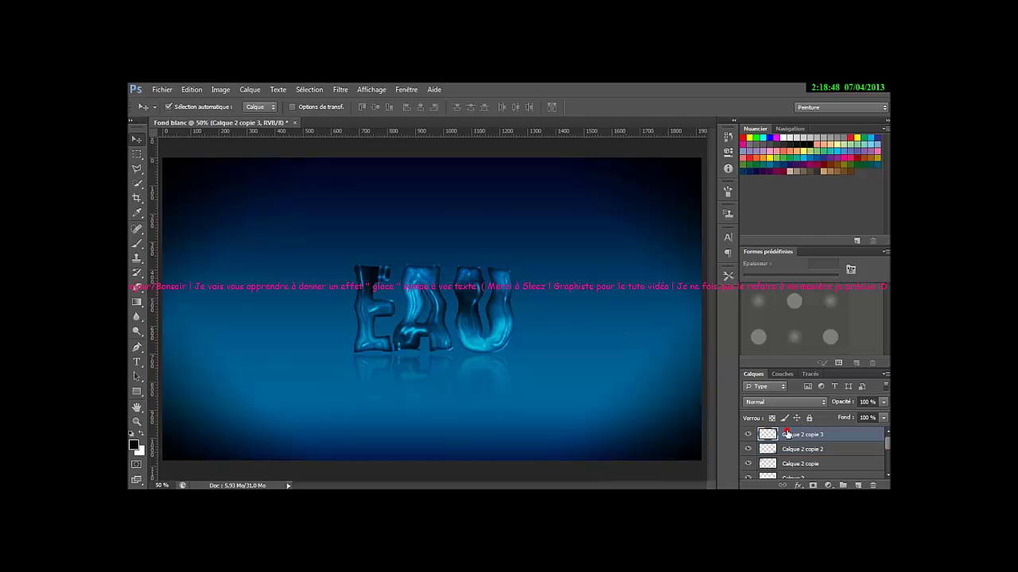
right_click(788, 434)
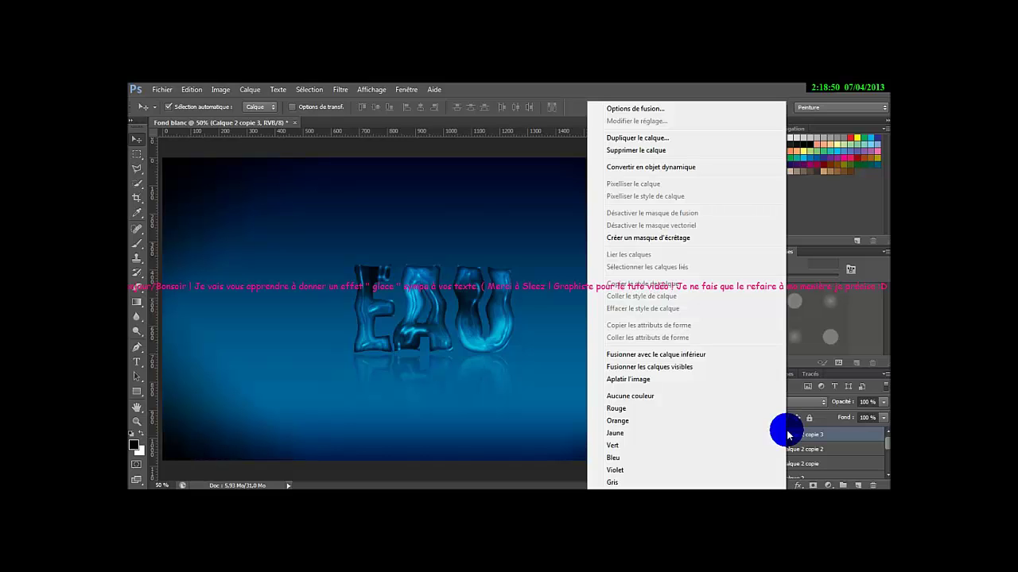
click(678, 380)
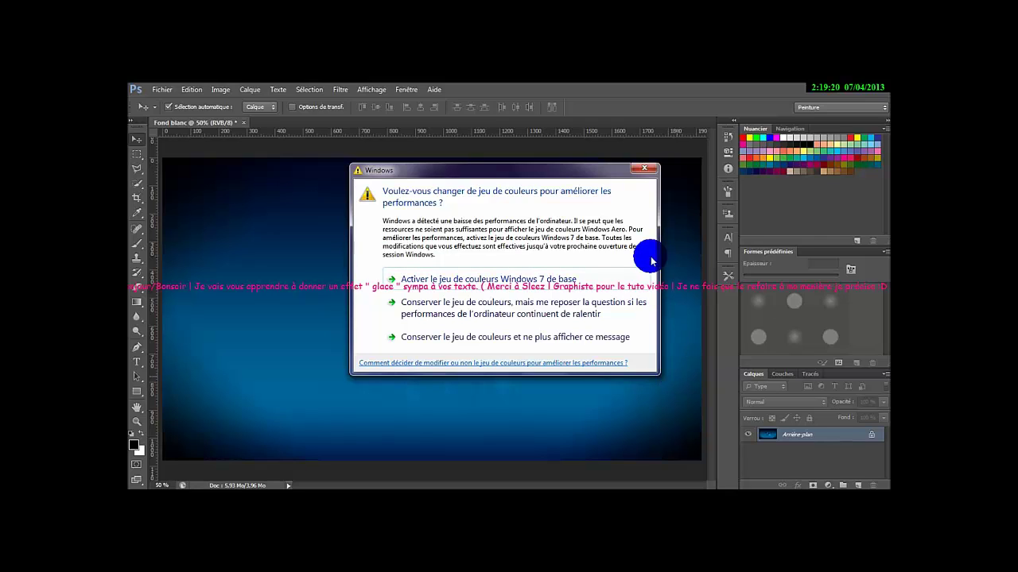
click(645, 169)
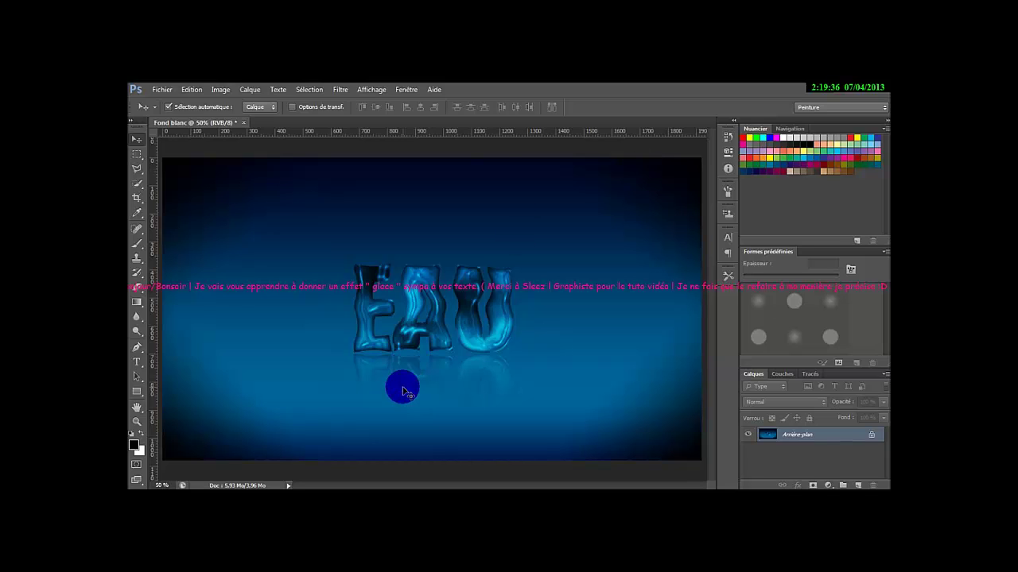
mouse_move(429, 469)
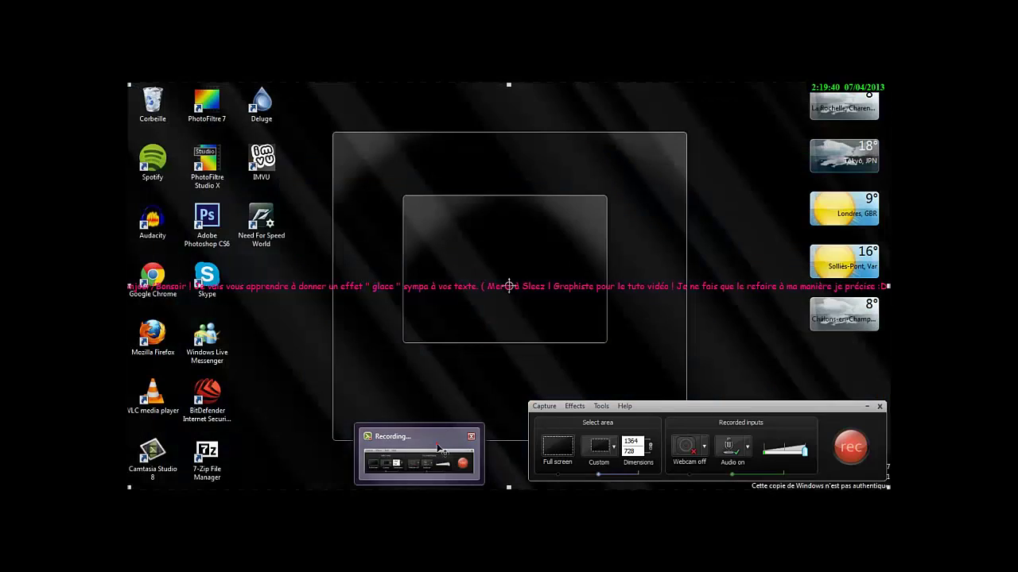
click(437, 449)
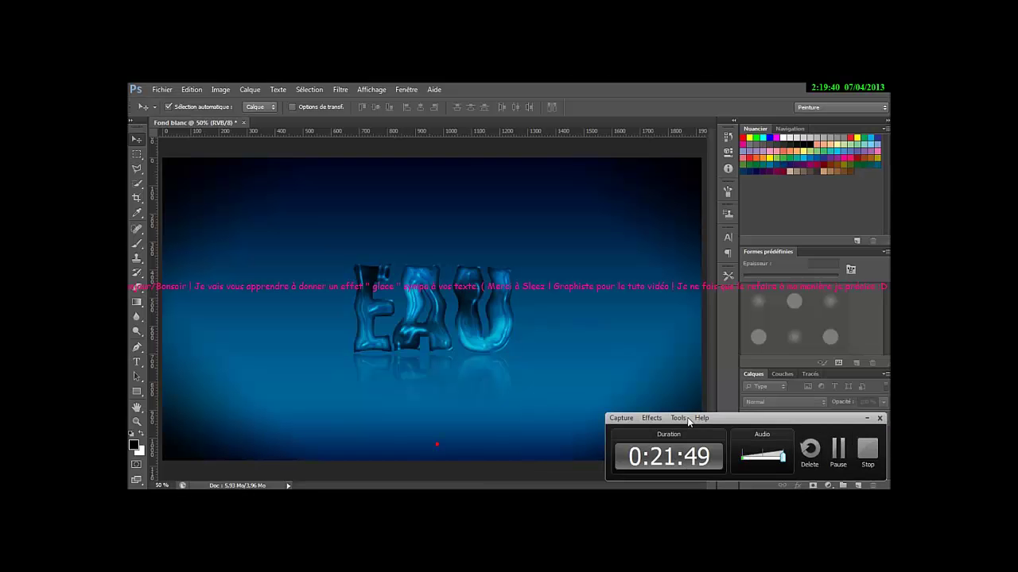